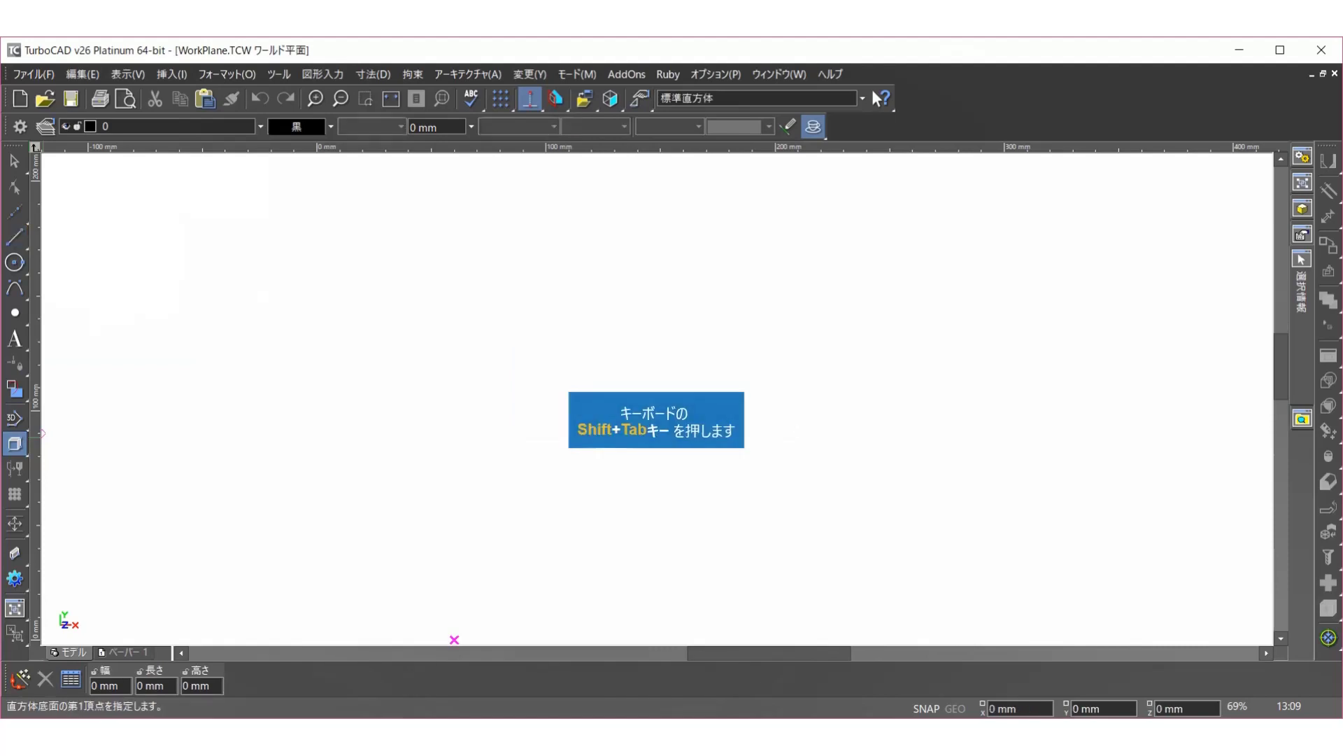
Place the box's first base corner at the origin (0, 0, 0).
key("shift+Tab")
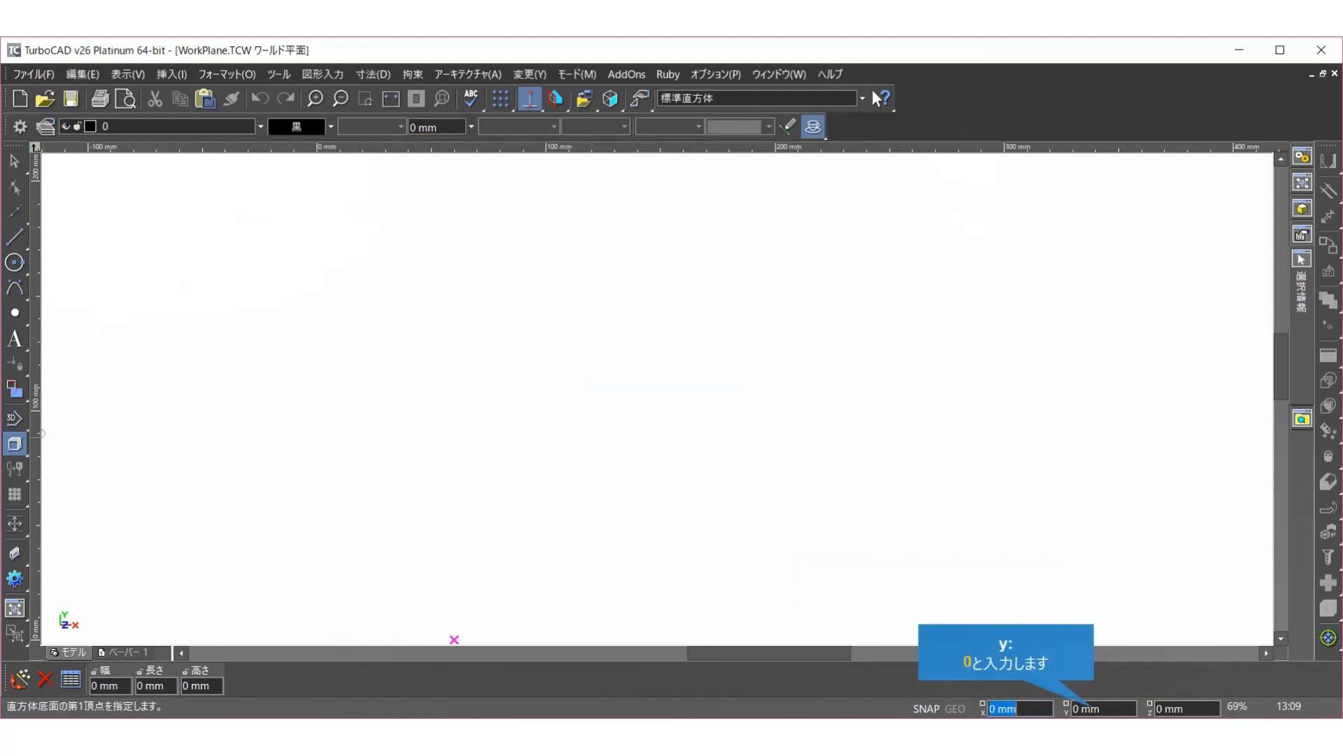
type("0")
key("Tab")
type("0")
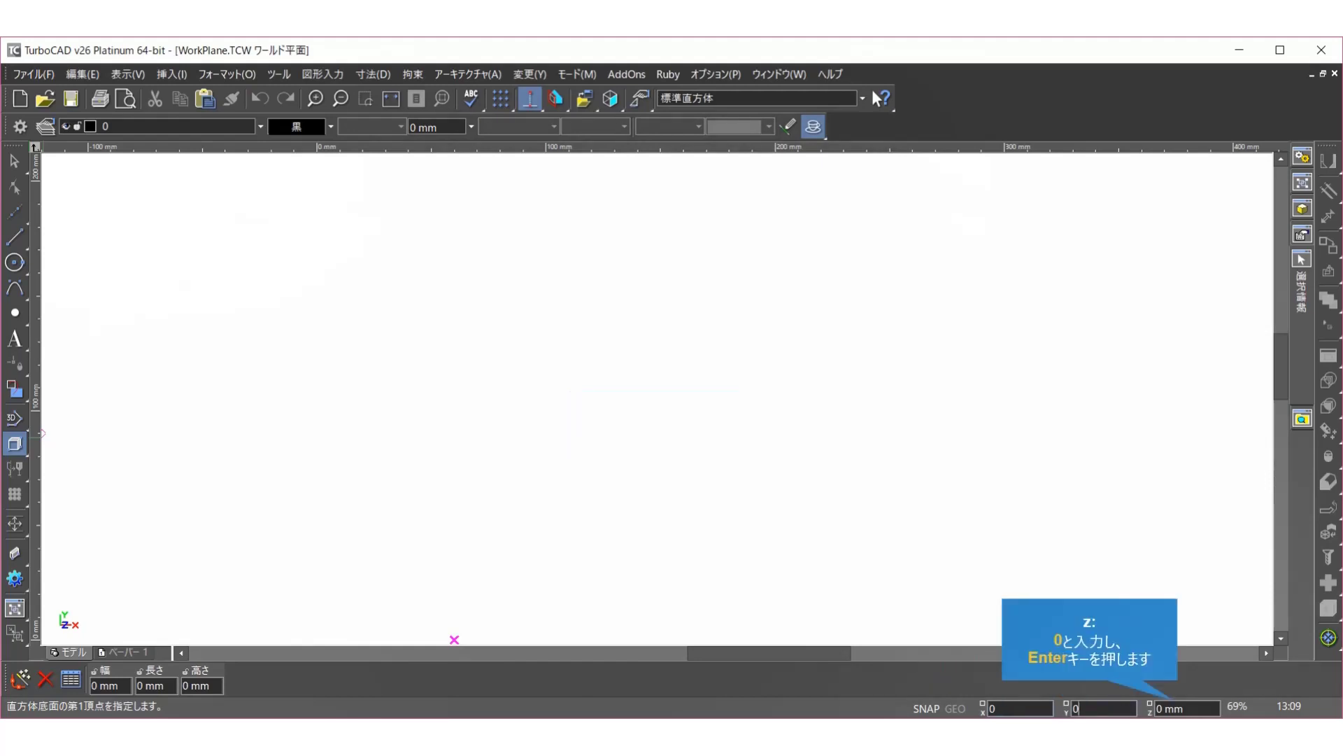
key("Return")
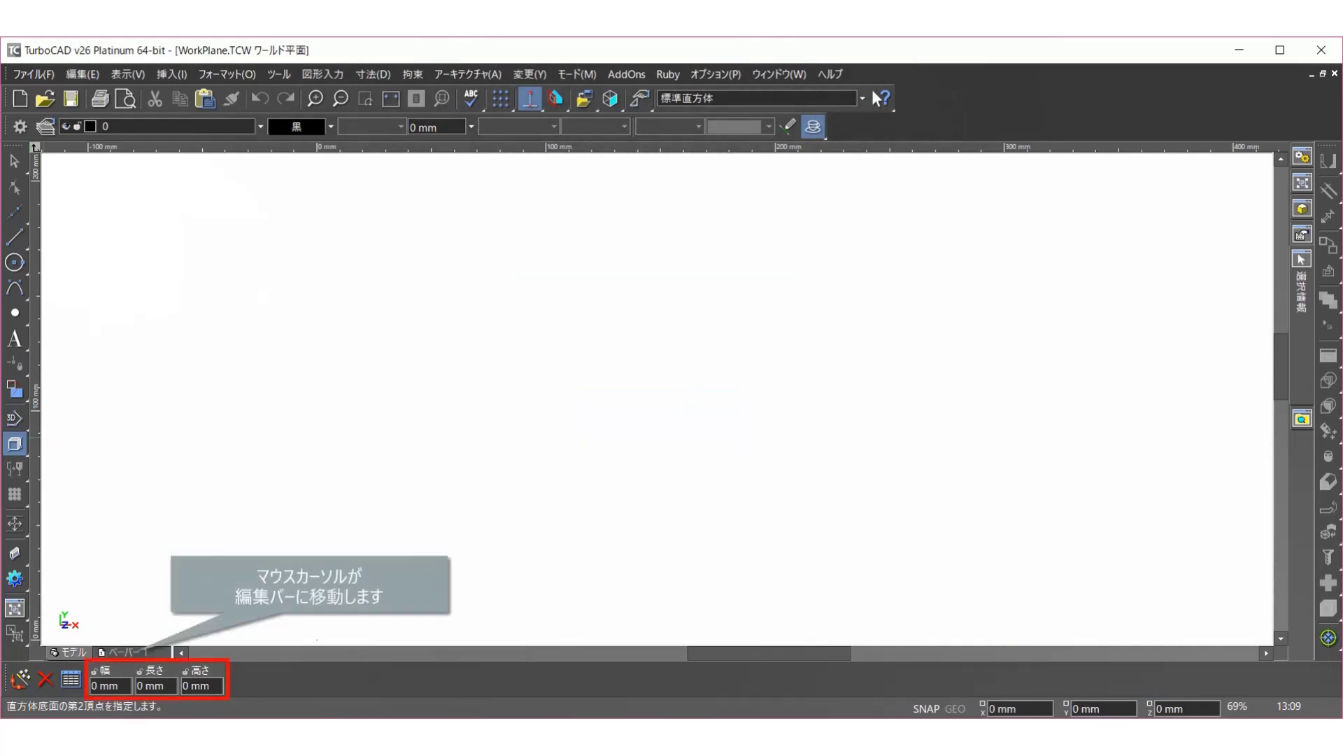
Give the box width 150, length 100 and height 80.
key("Tab")
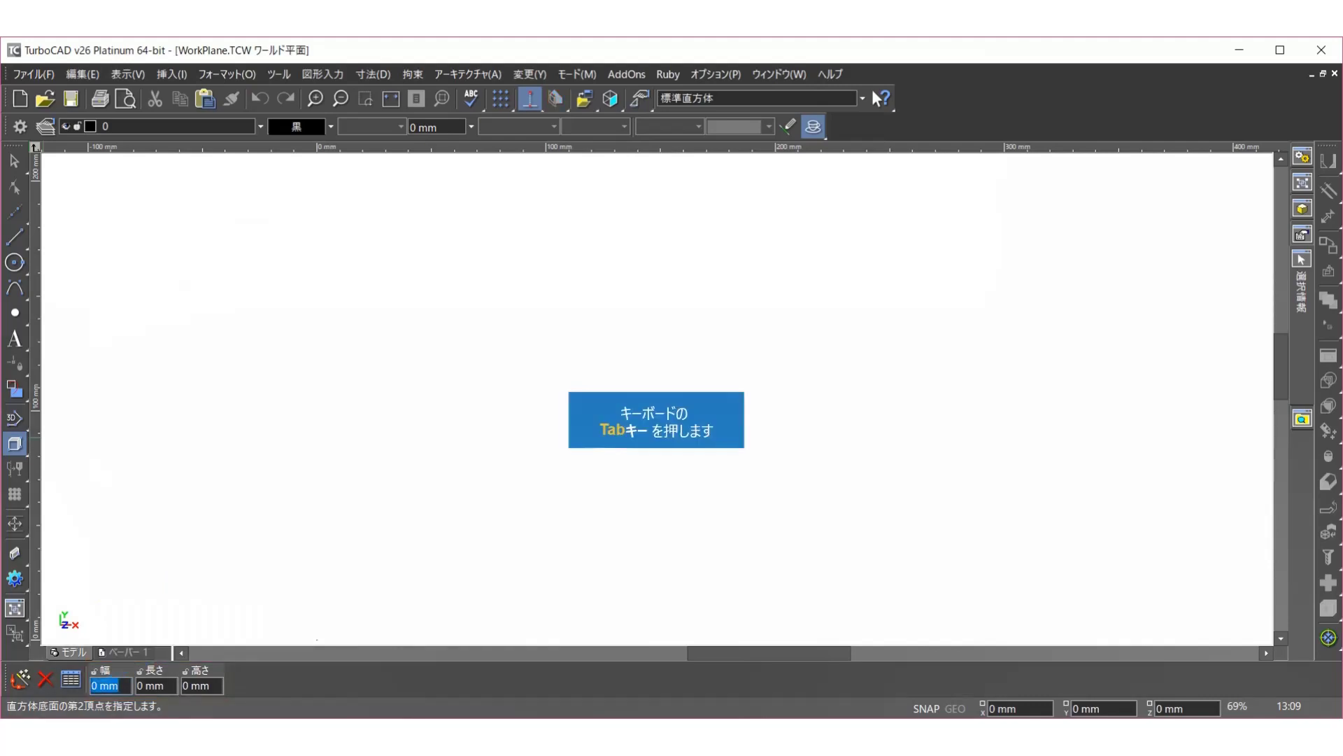
type("150")
key("Tab")
type("100")
key("Tab")
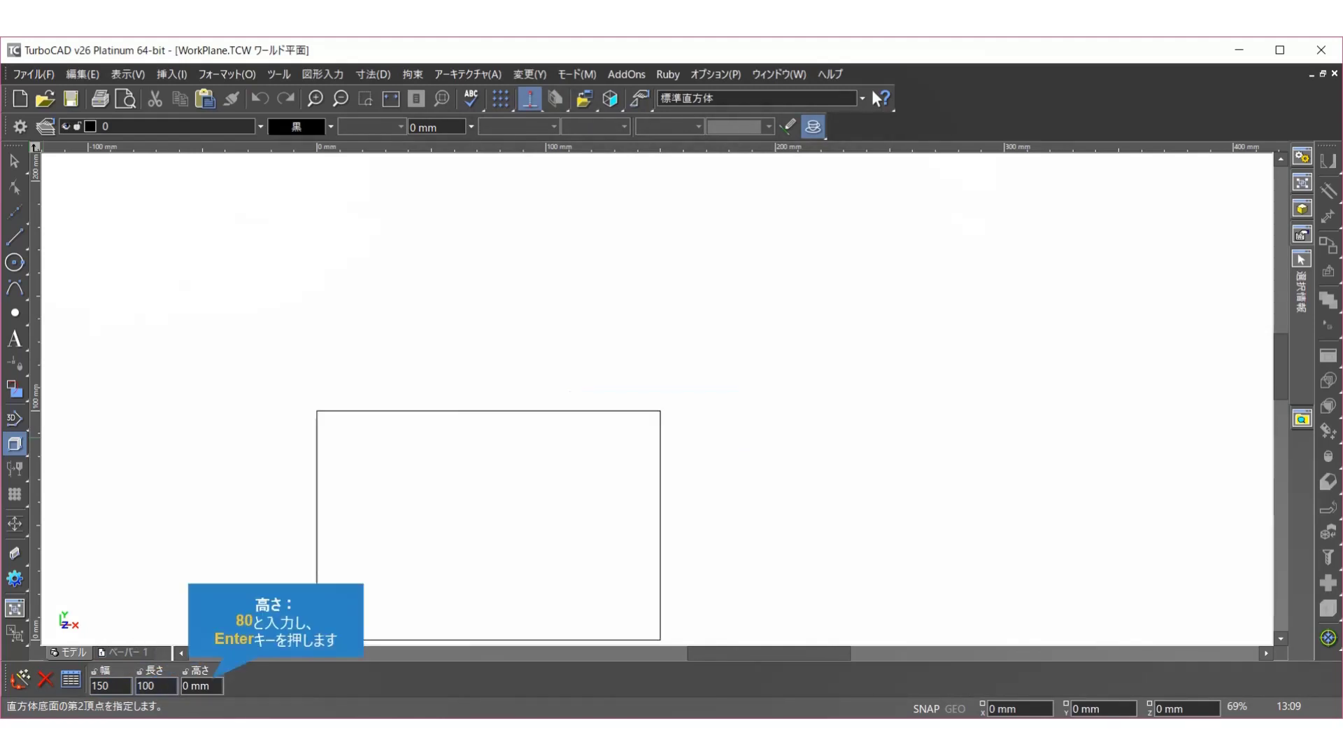
type("80")
key("Return")
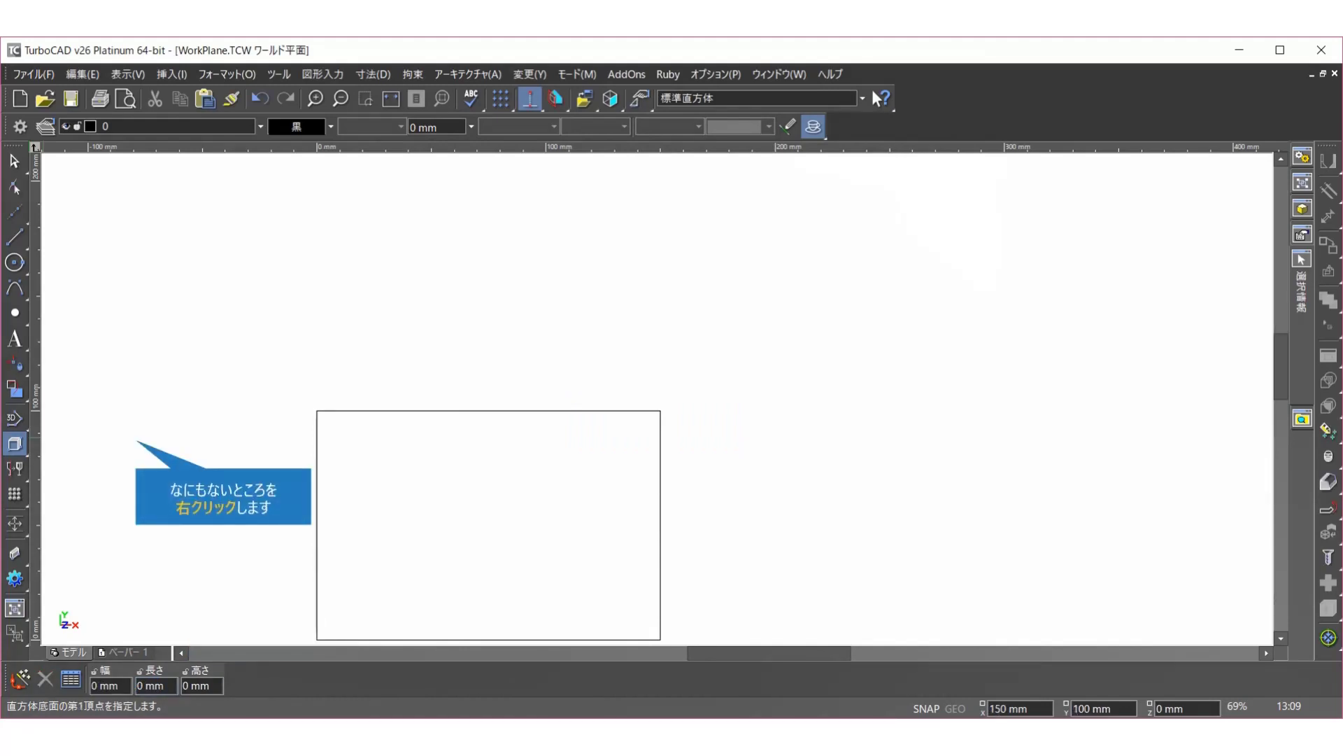
Switch to the isometric SE view and turn on the work plane display.
right_click(133, 435)
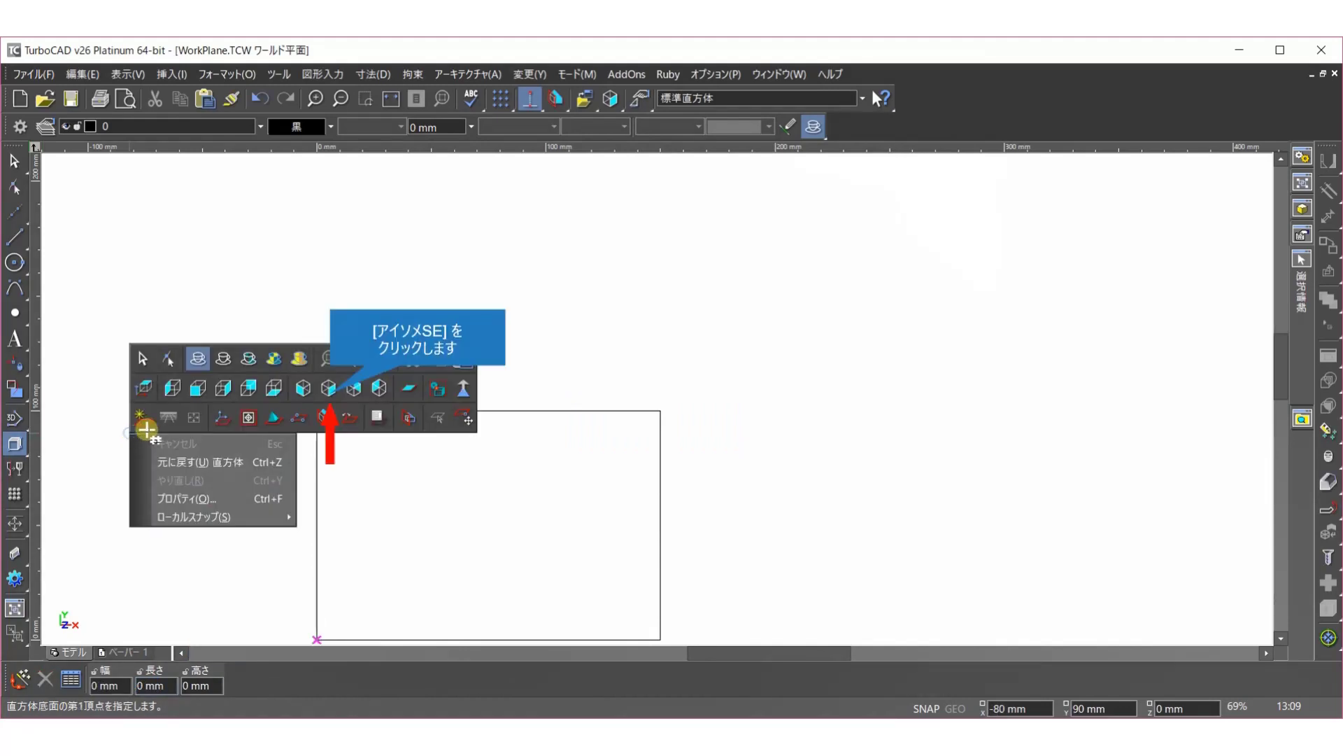
left_click(329, 391)
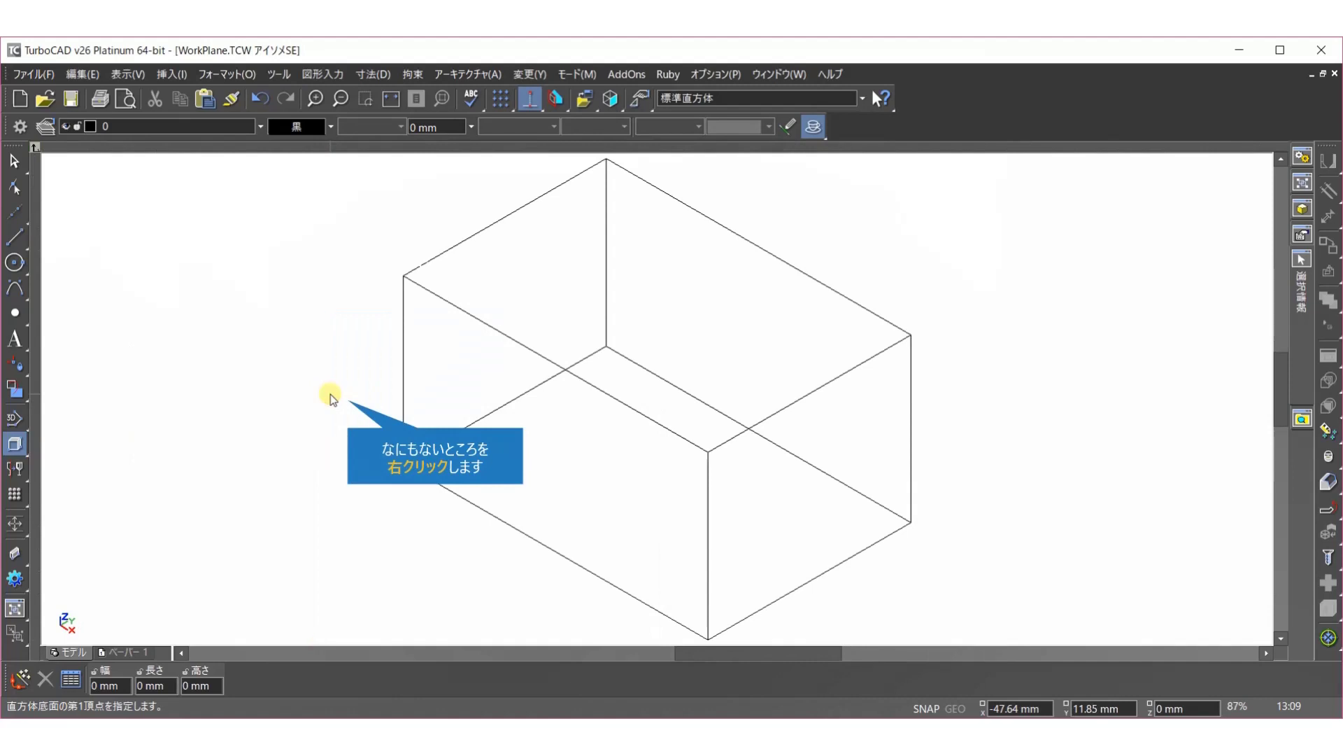
right_click(332, 399)
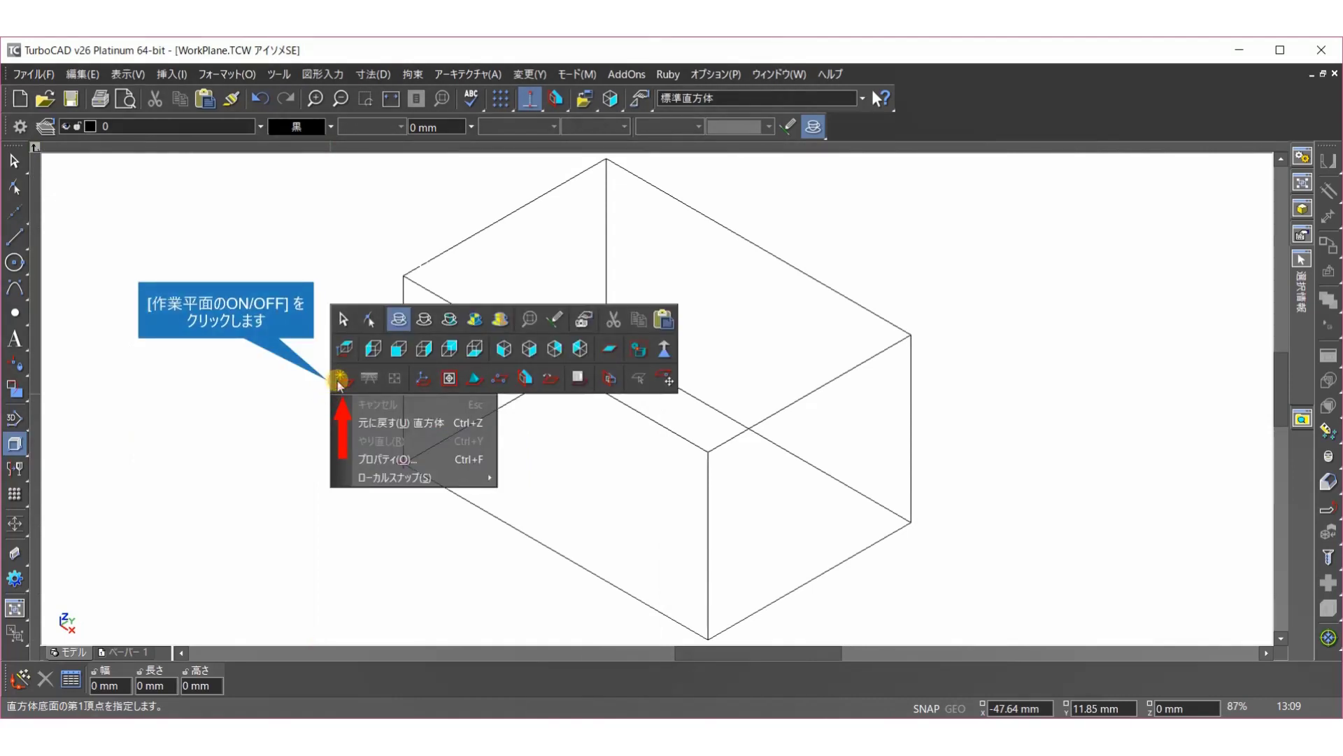
left_click(339, 381)
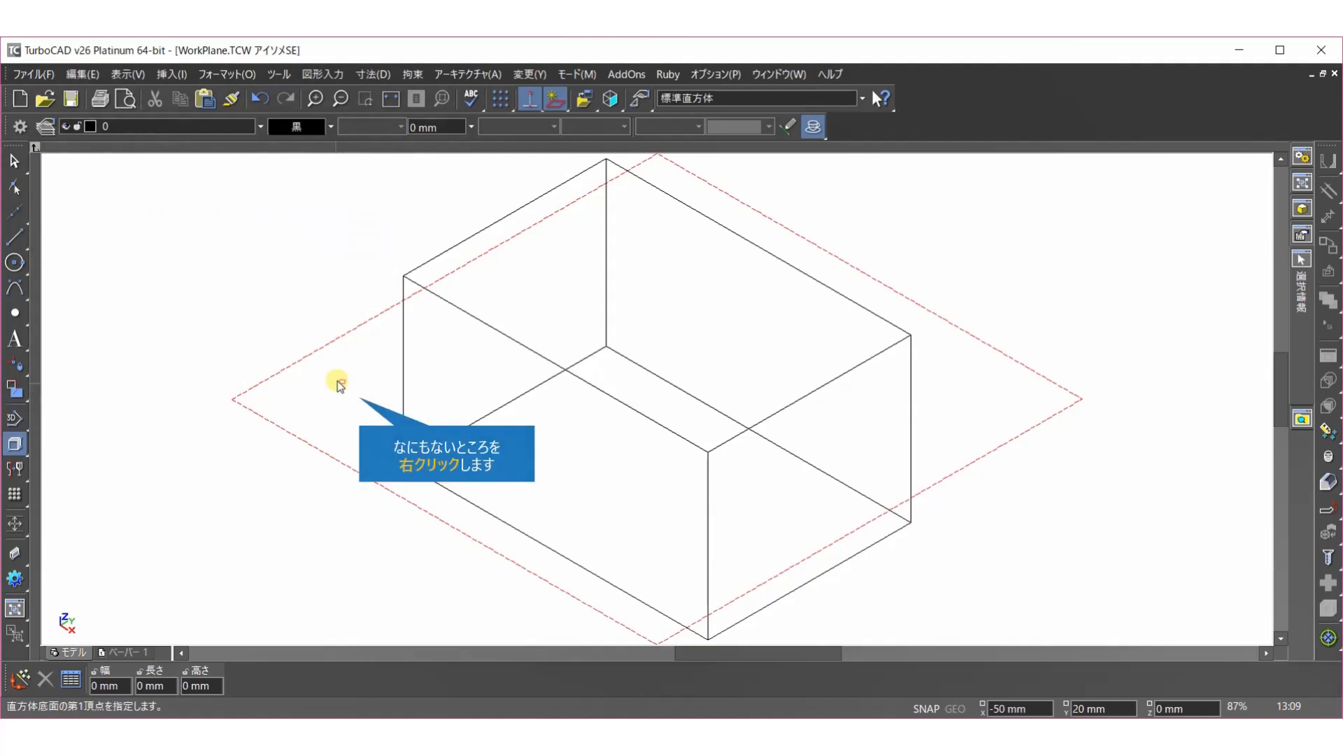
Check the work plane from the zoomed-out front view, then return to isometric SE.
right_click(338, 384)
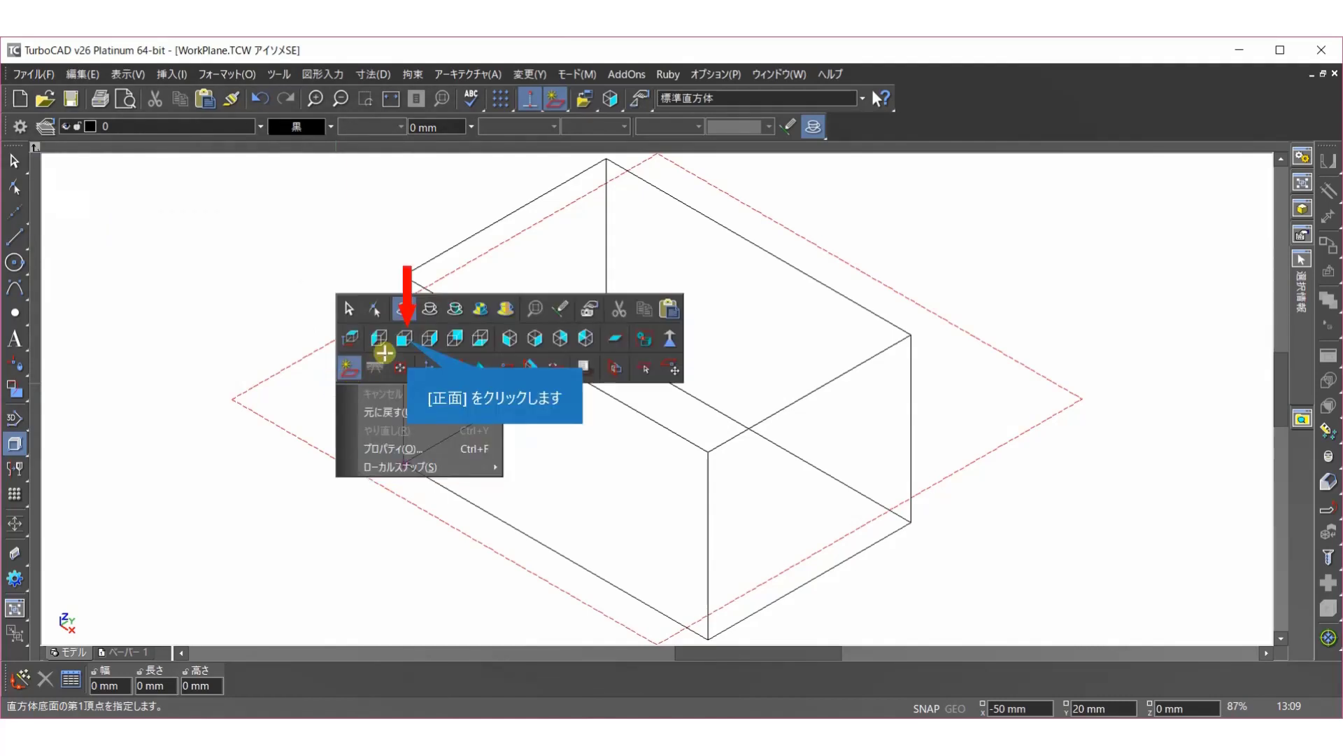
left_click(406, 339)
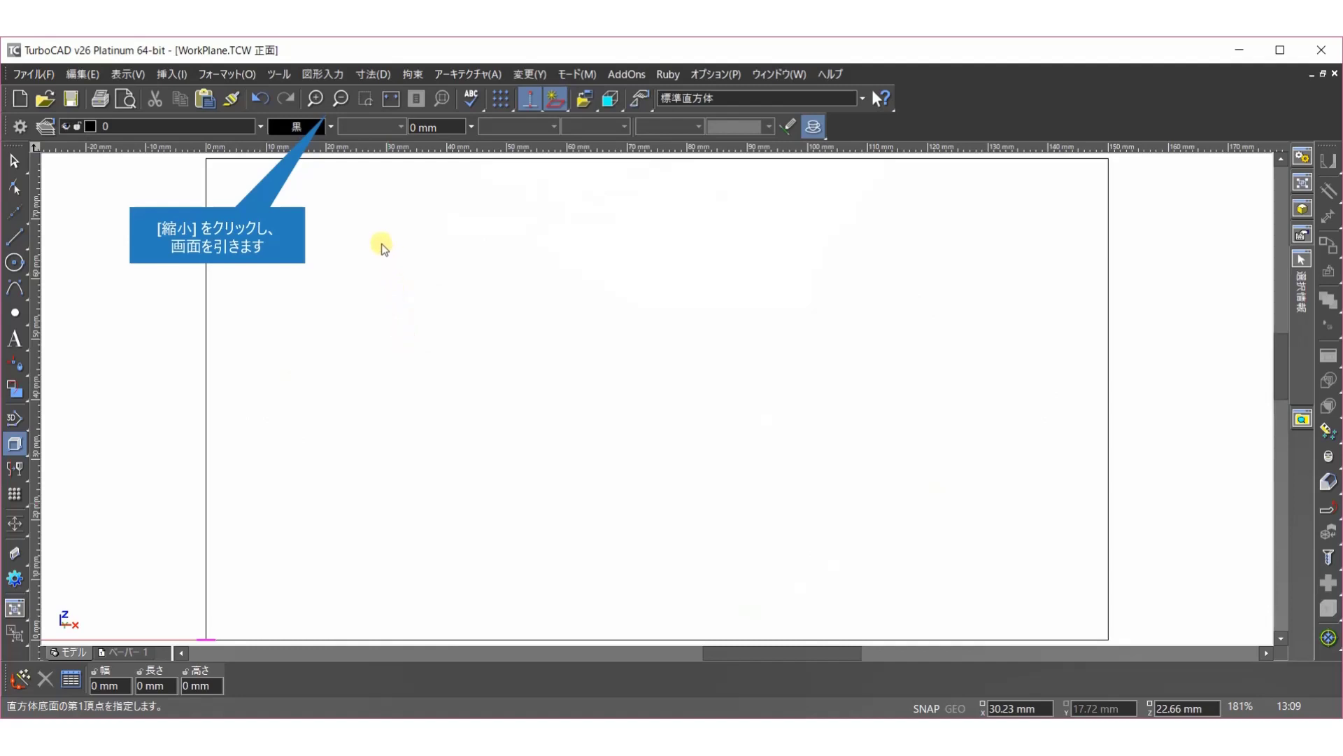
left_click(344, 105)
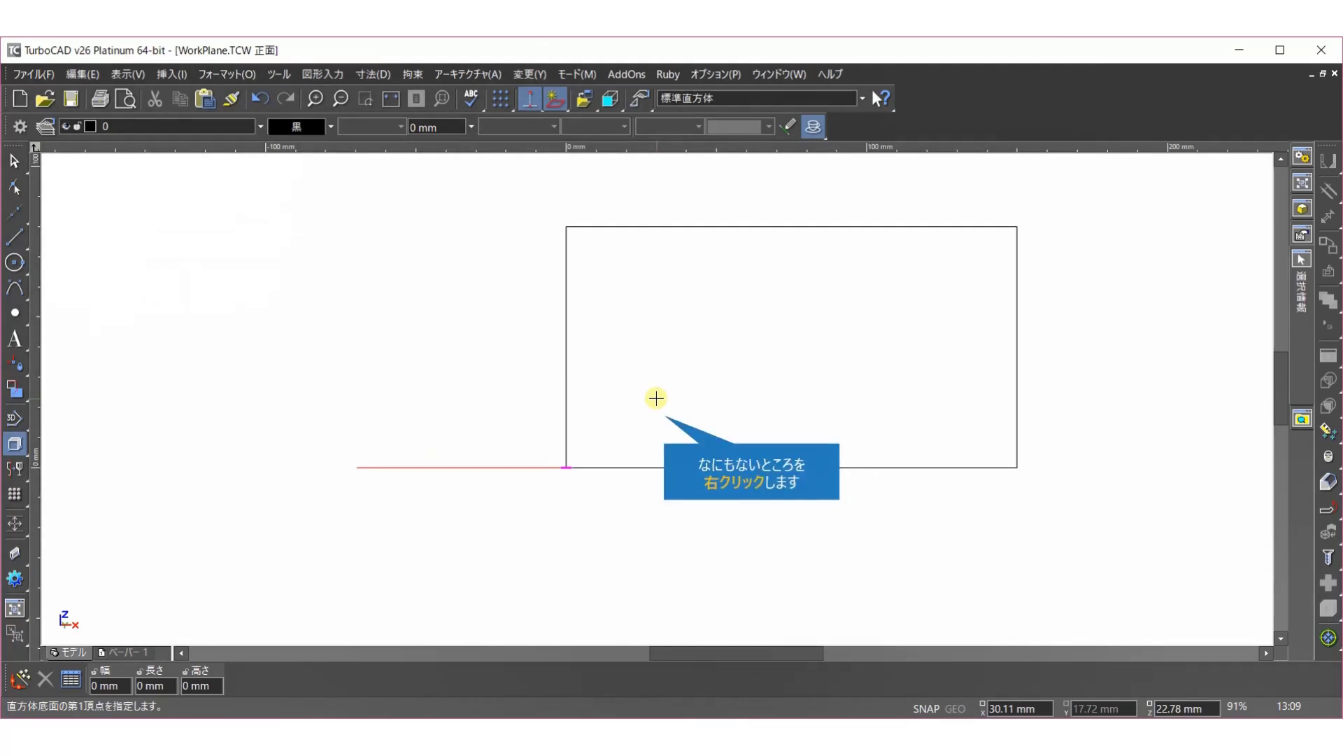
right_click(656, 398)
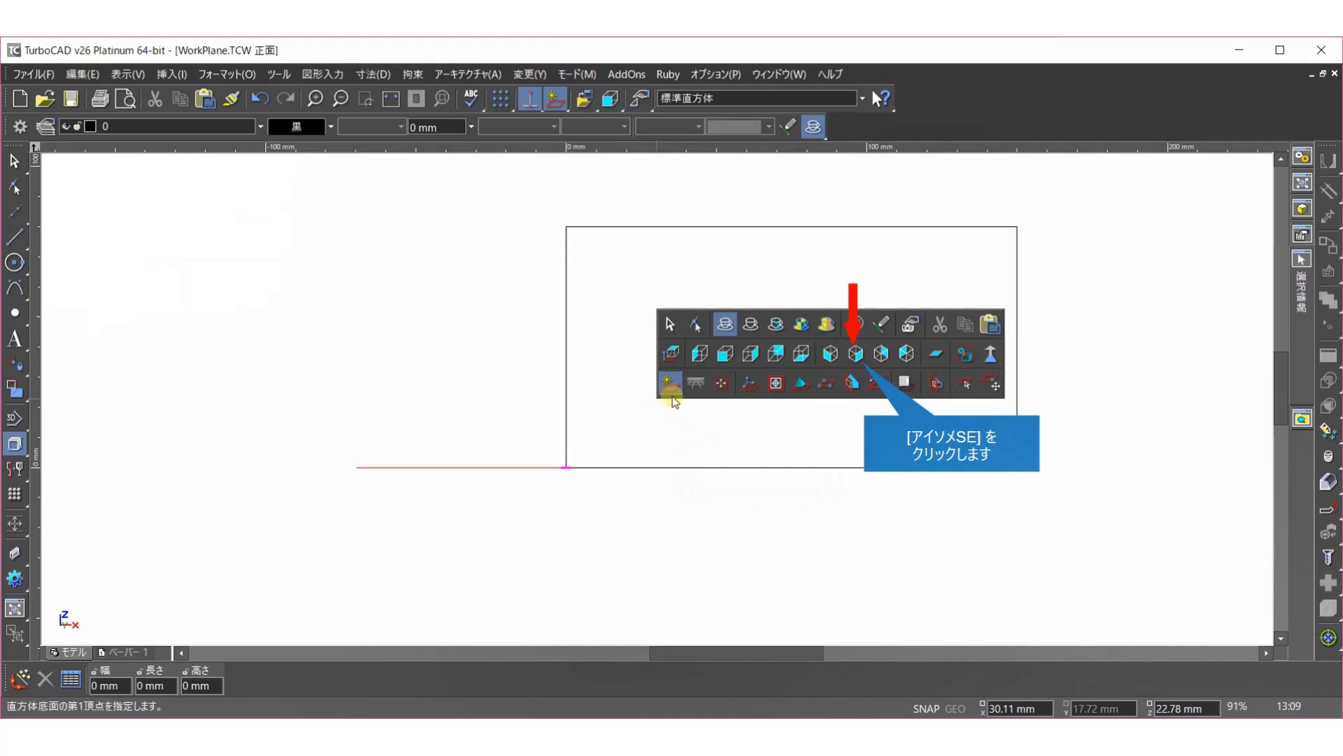
left_click(854, 355)
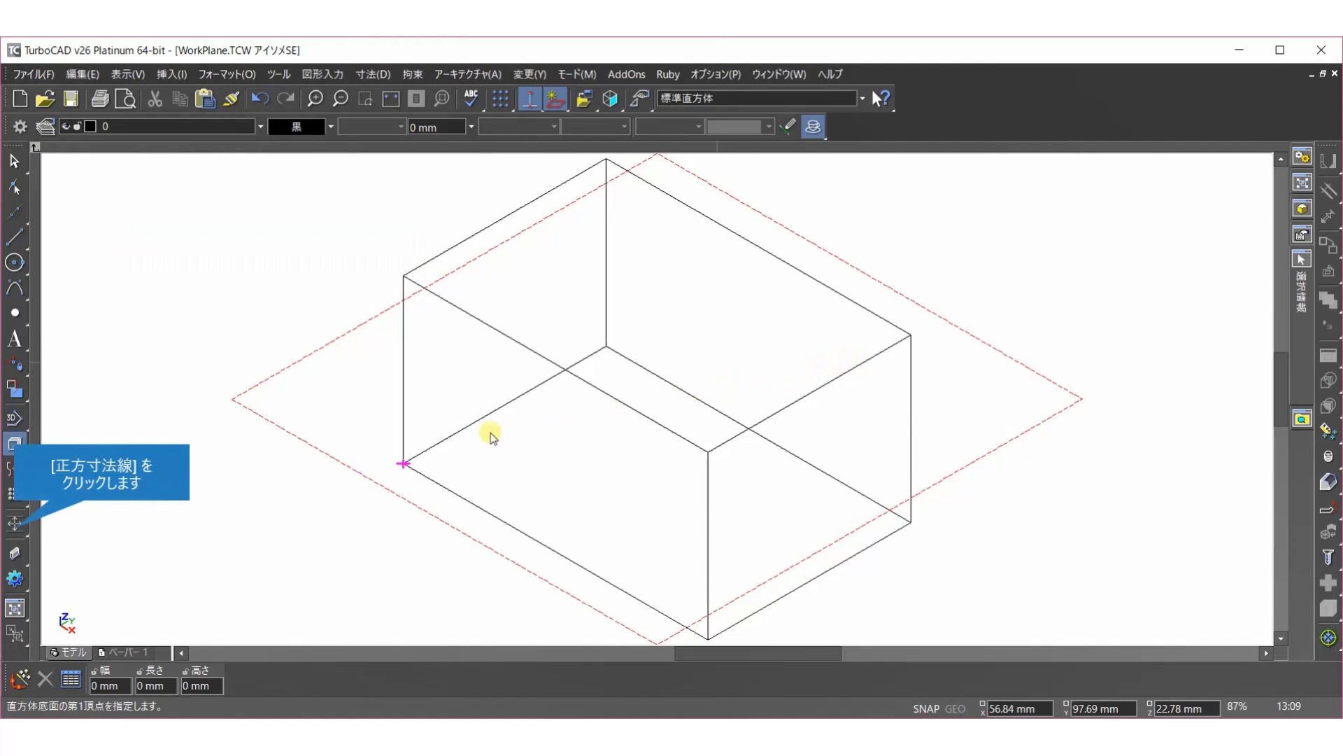
Add an orthogonal 150 dimension between the bottom edge's corners, placed in front of the box.
left_click(14, 528)
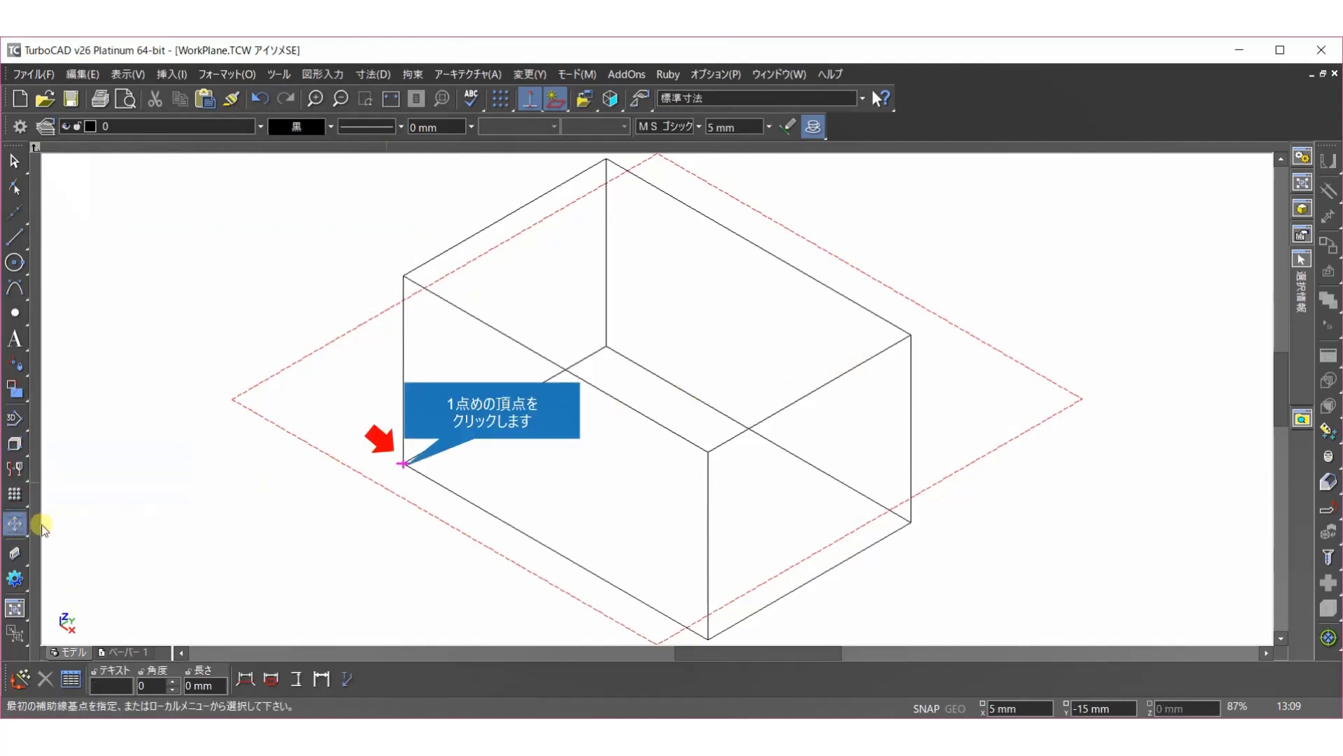
left_click(403, 464)
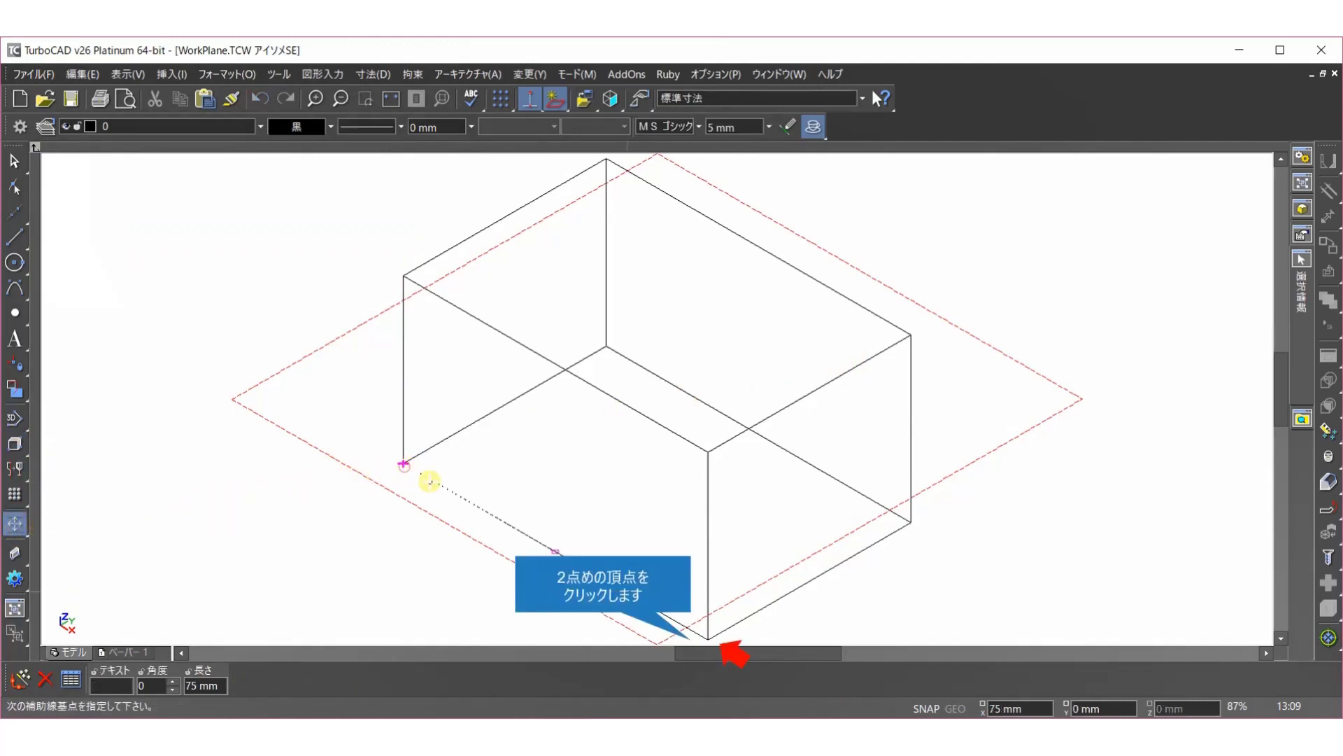
left_click(709, 640)
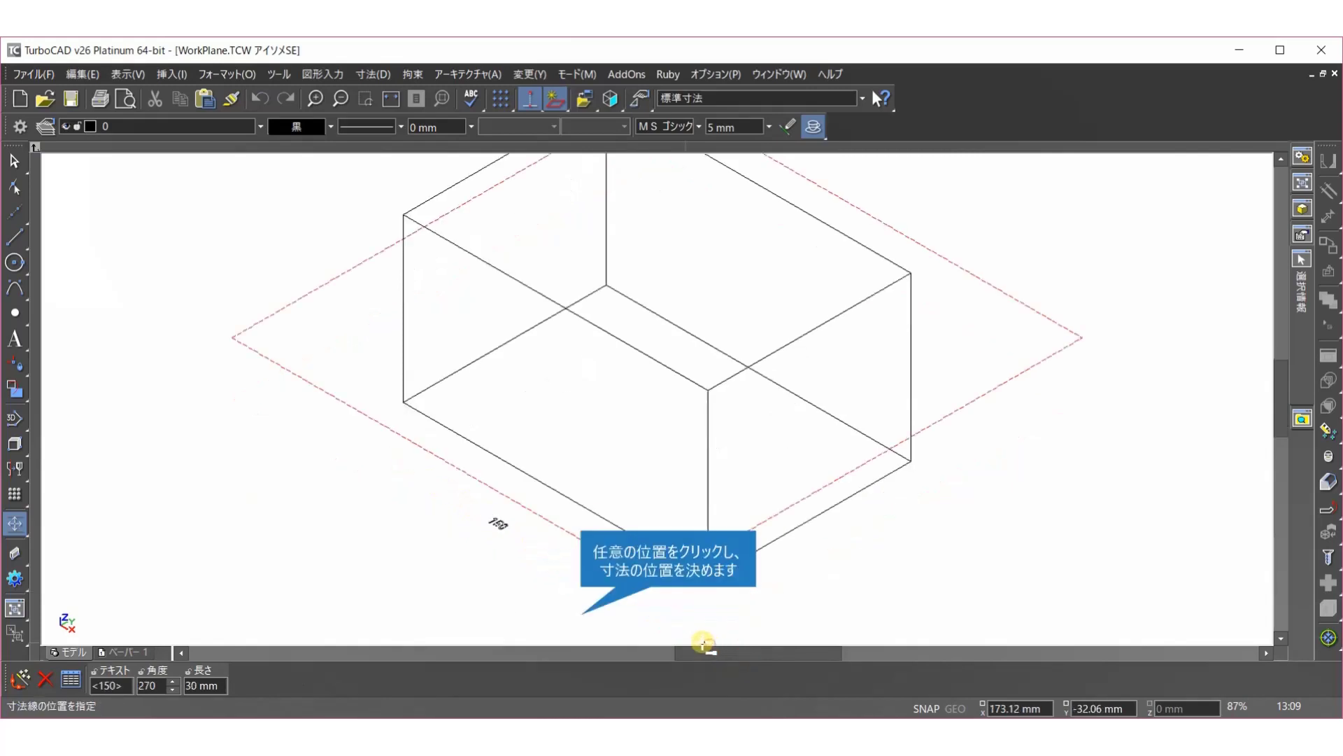
left_click(581, 615)
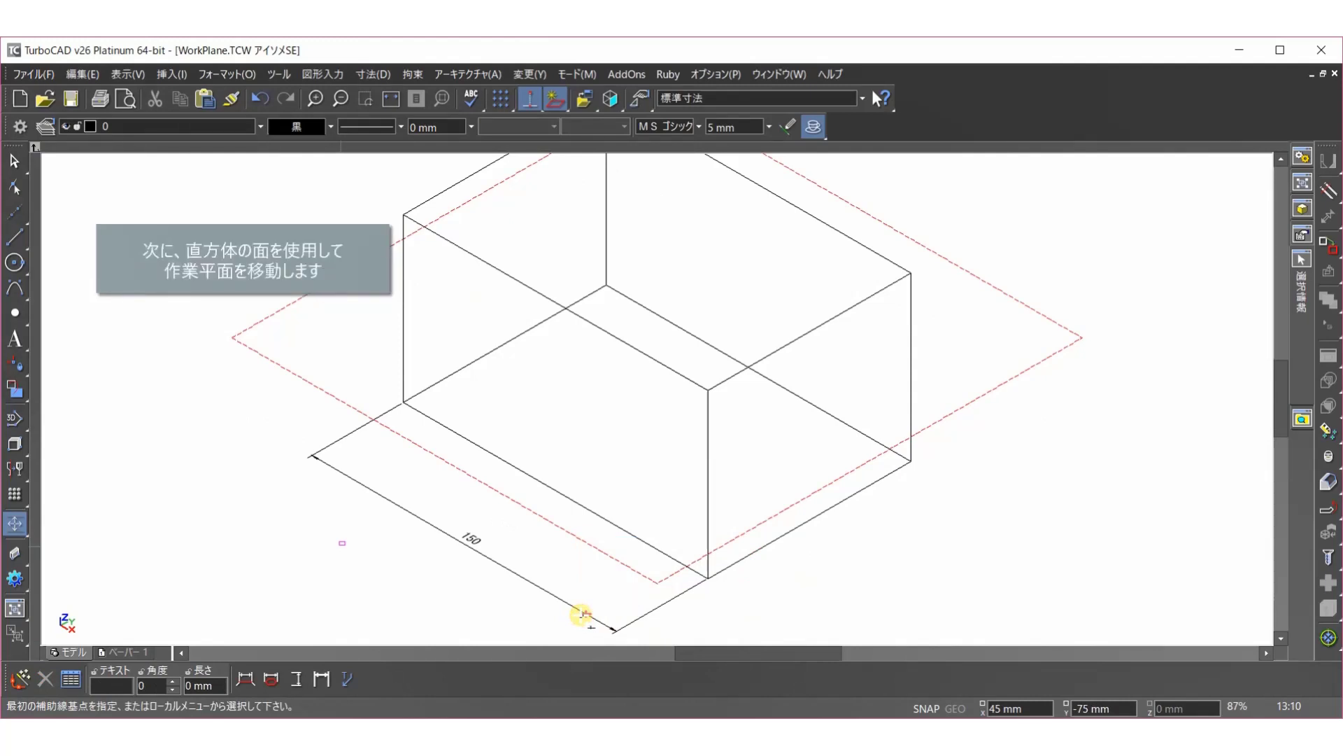
Set the workplane on the box's front face and view the box from the right side.
right_click(312, 542)
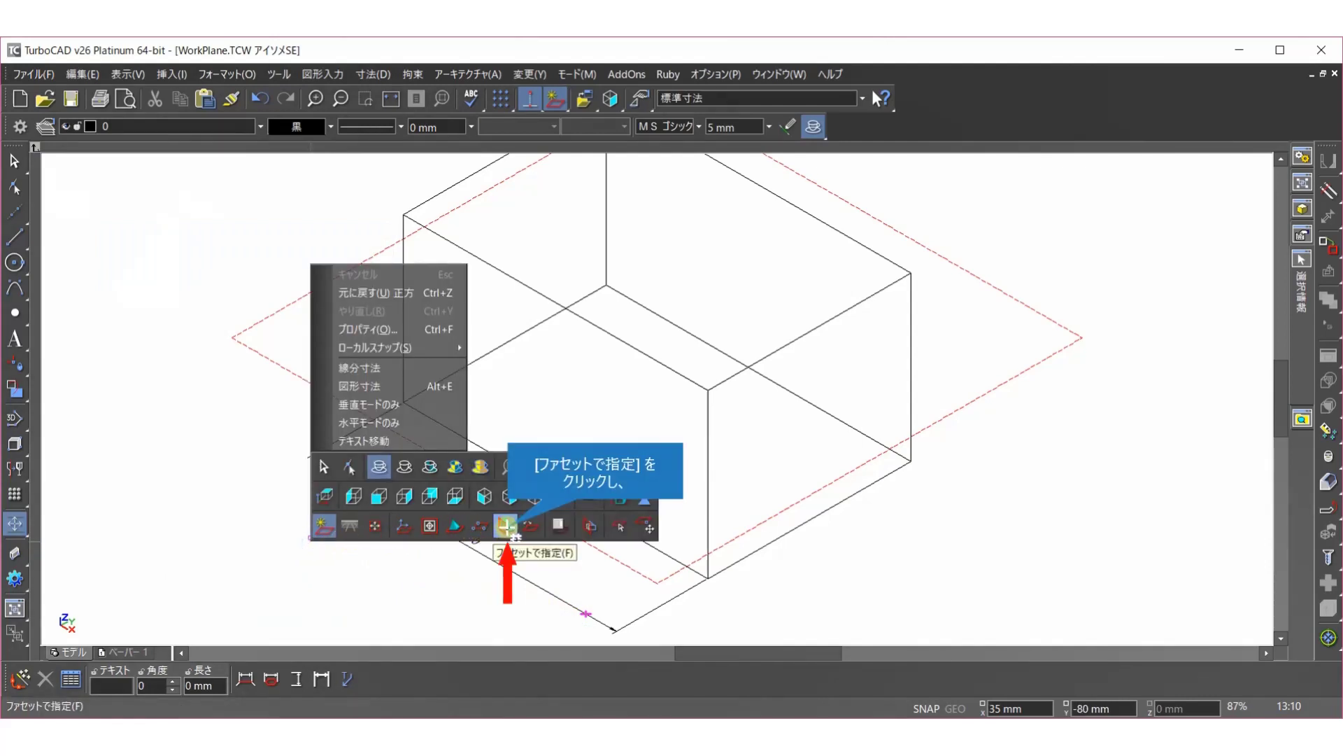
left_click(505, 526)
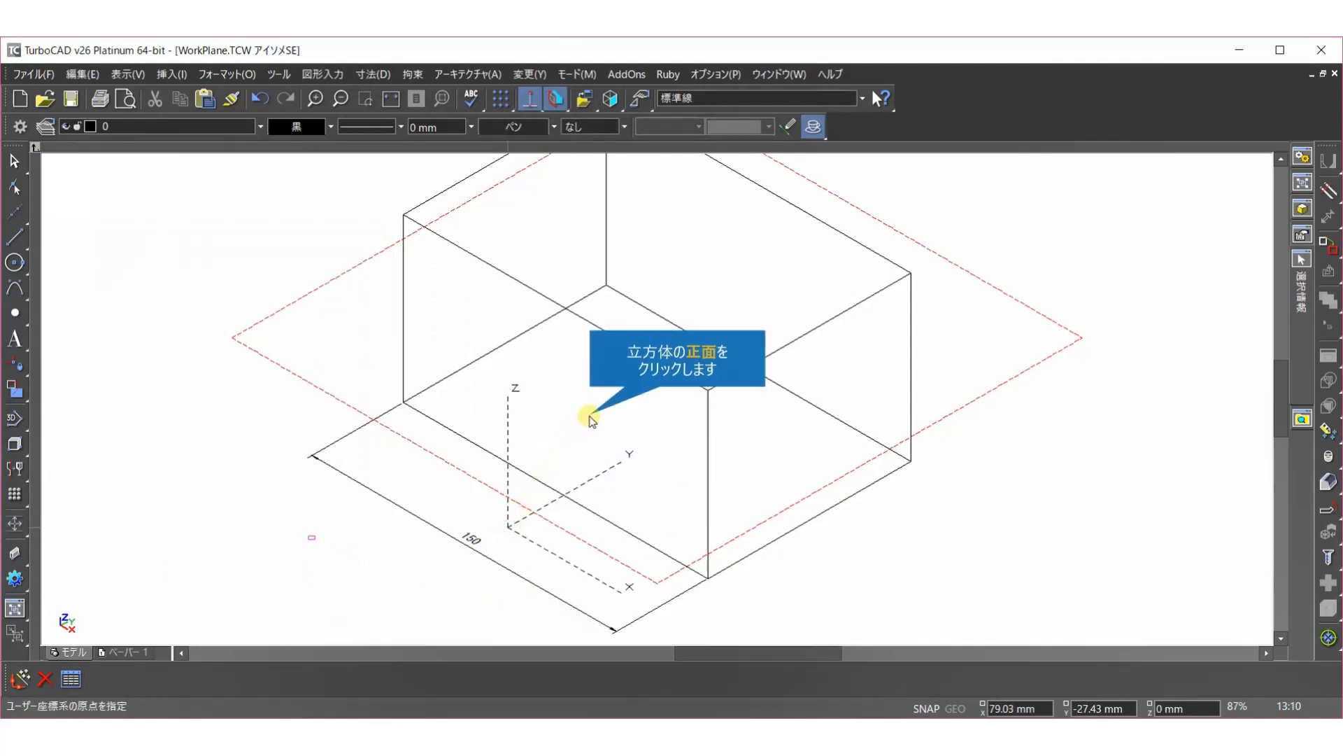
left_click(590, 418)
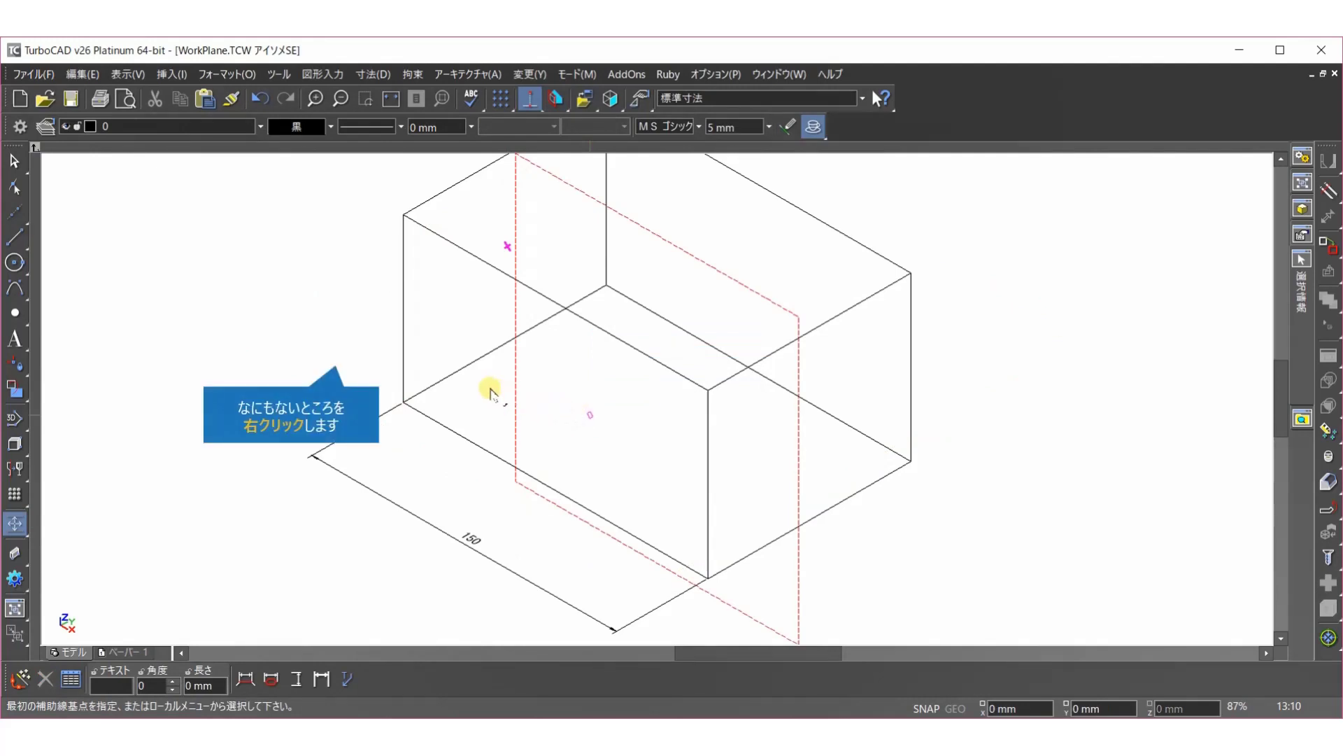
right_click(343, 352)
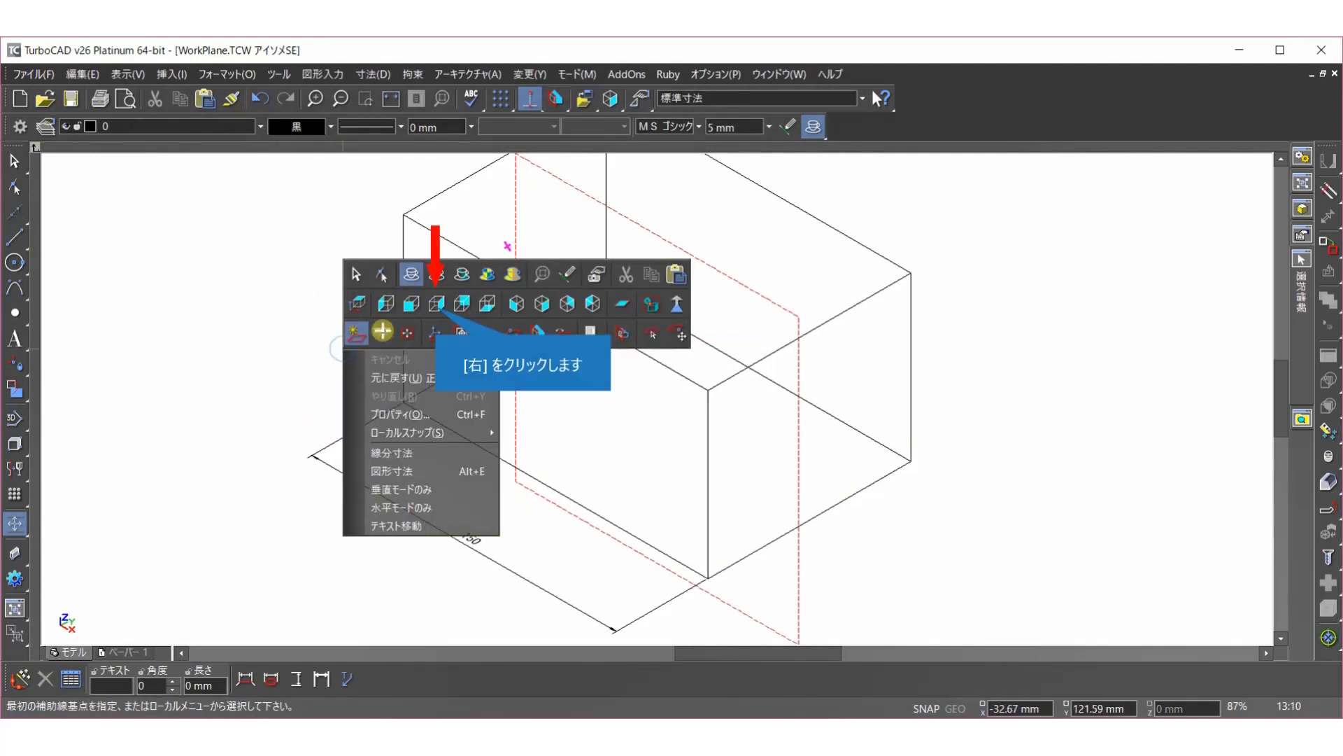
left_click(434, 305)
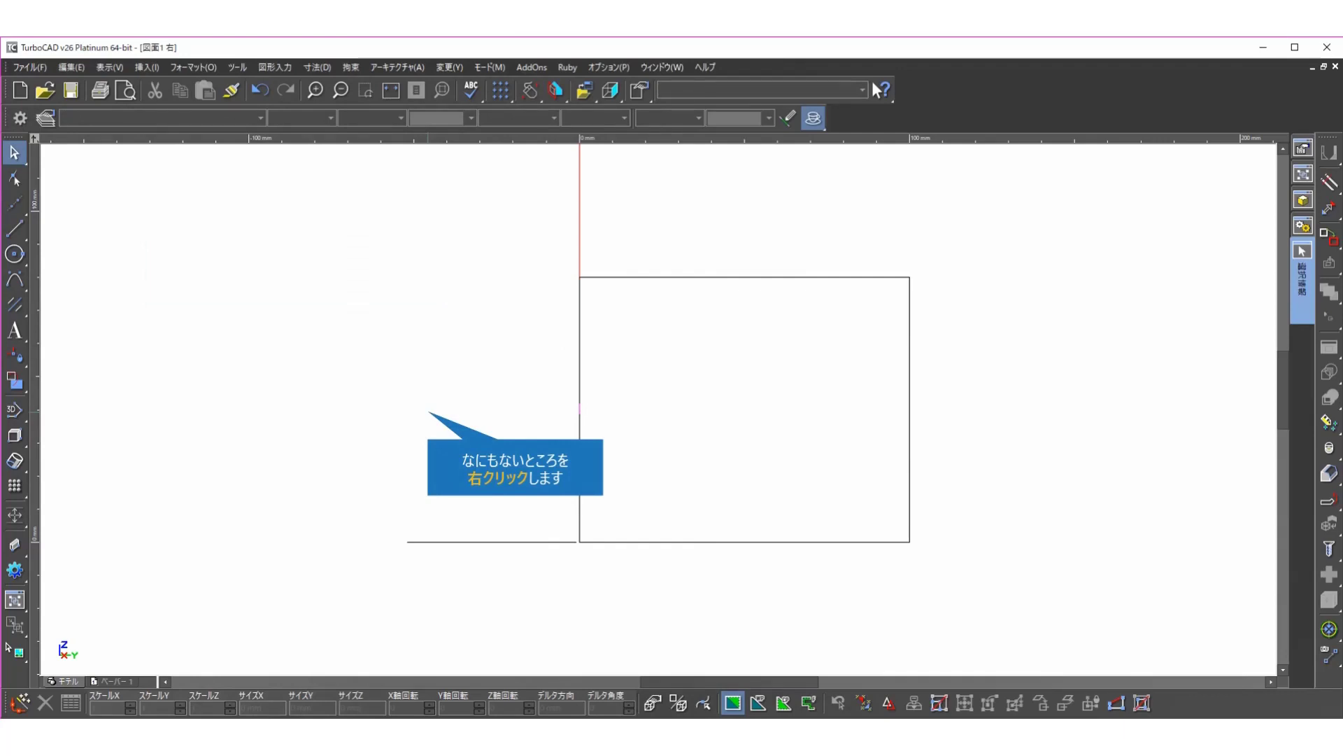
In isometric SE view, dimension the vertical front-left edge as 80, placed beside it.
right_click(426, 407)
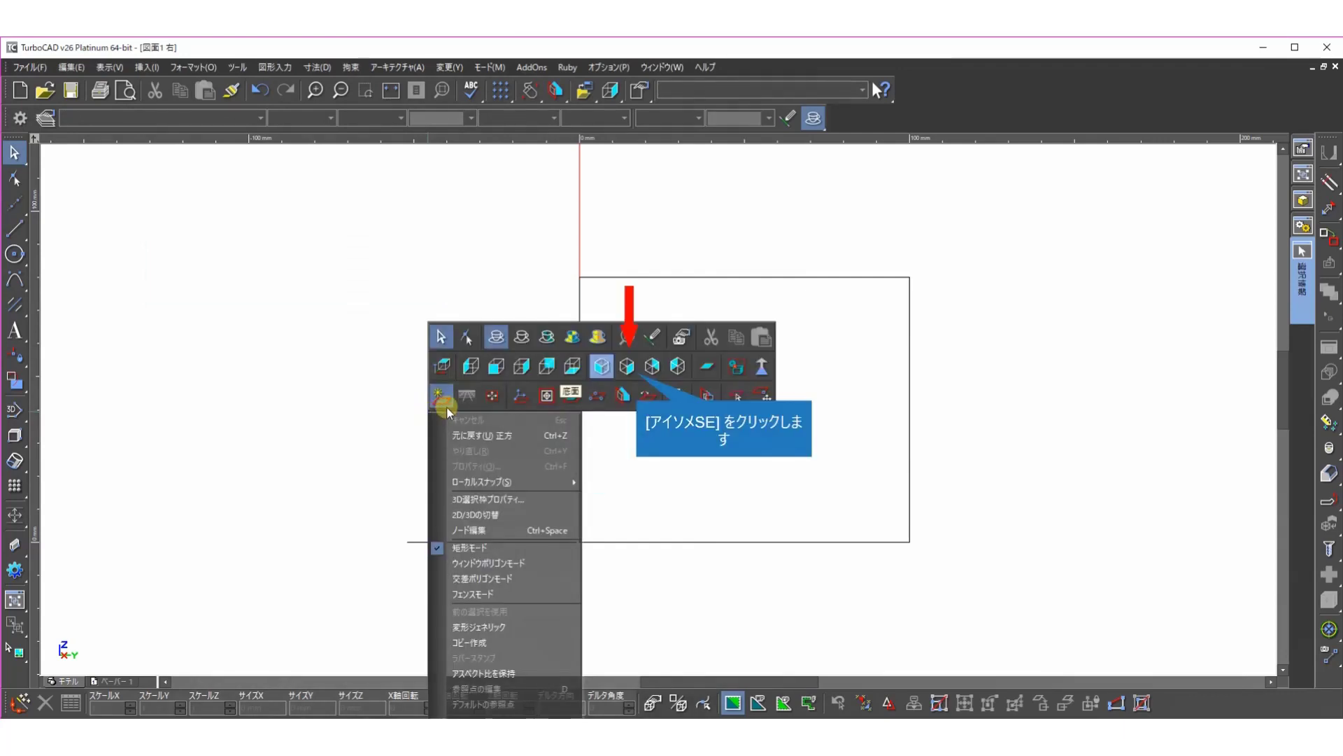
left_click(628, 365)
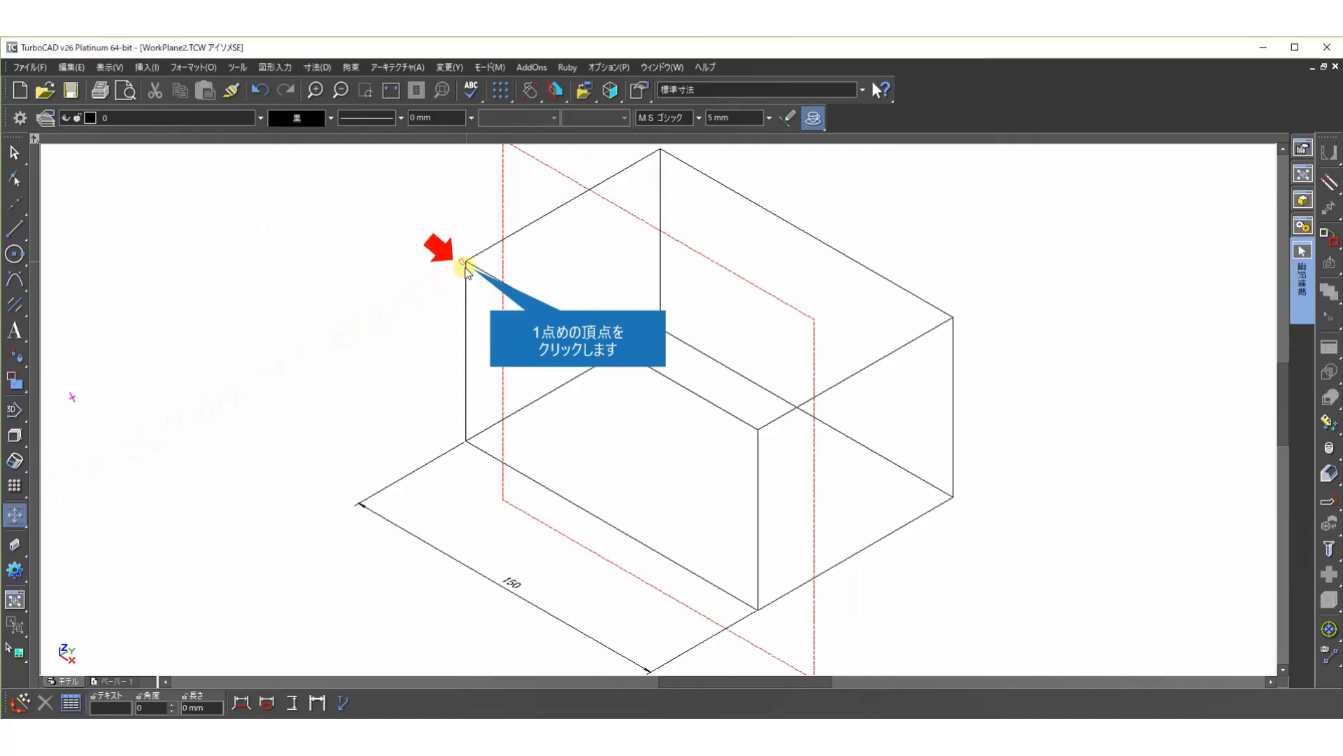
left_click(462, 262)
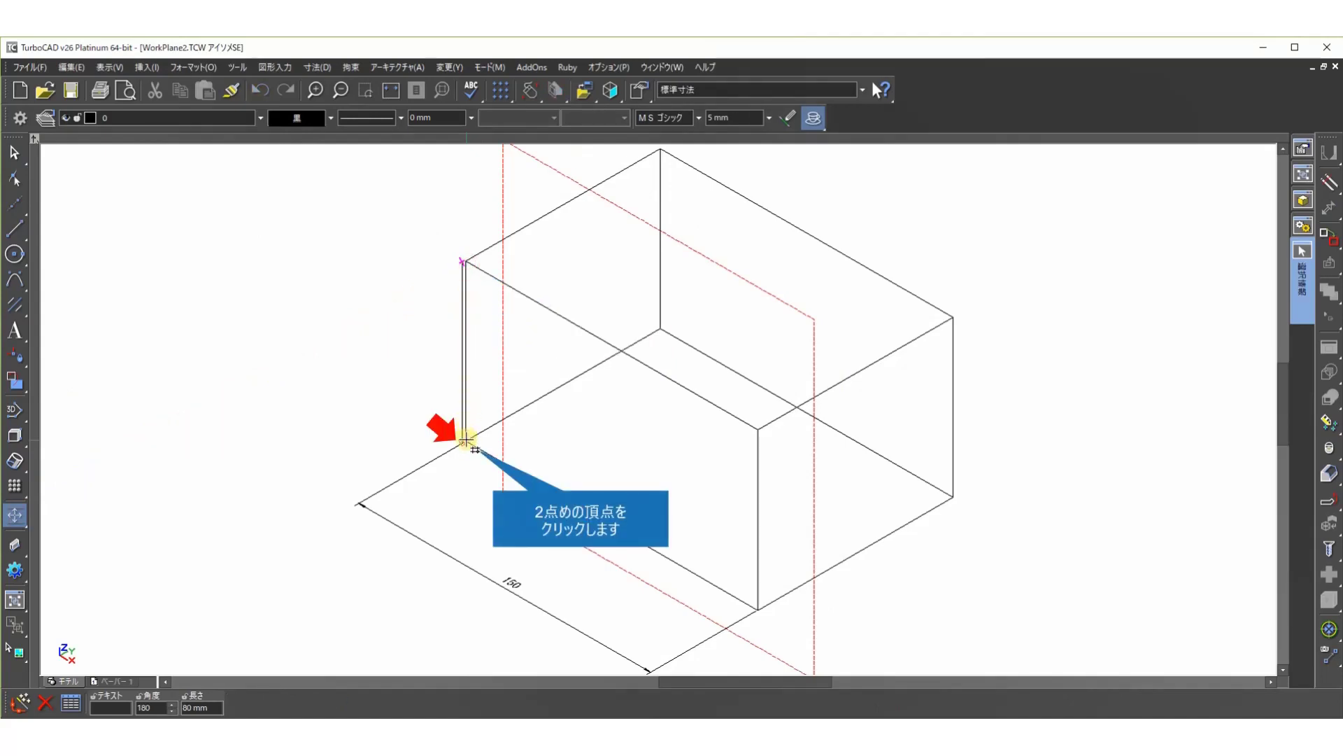
left_click(462, 441)
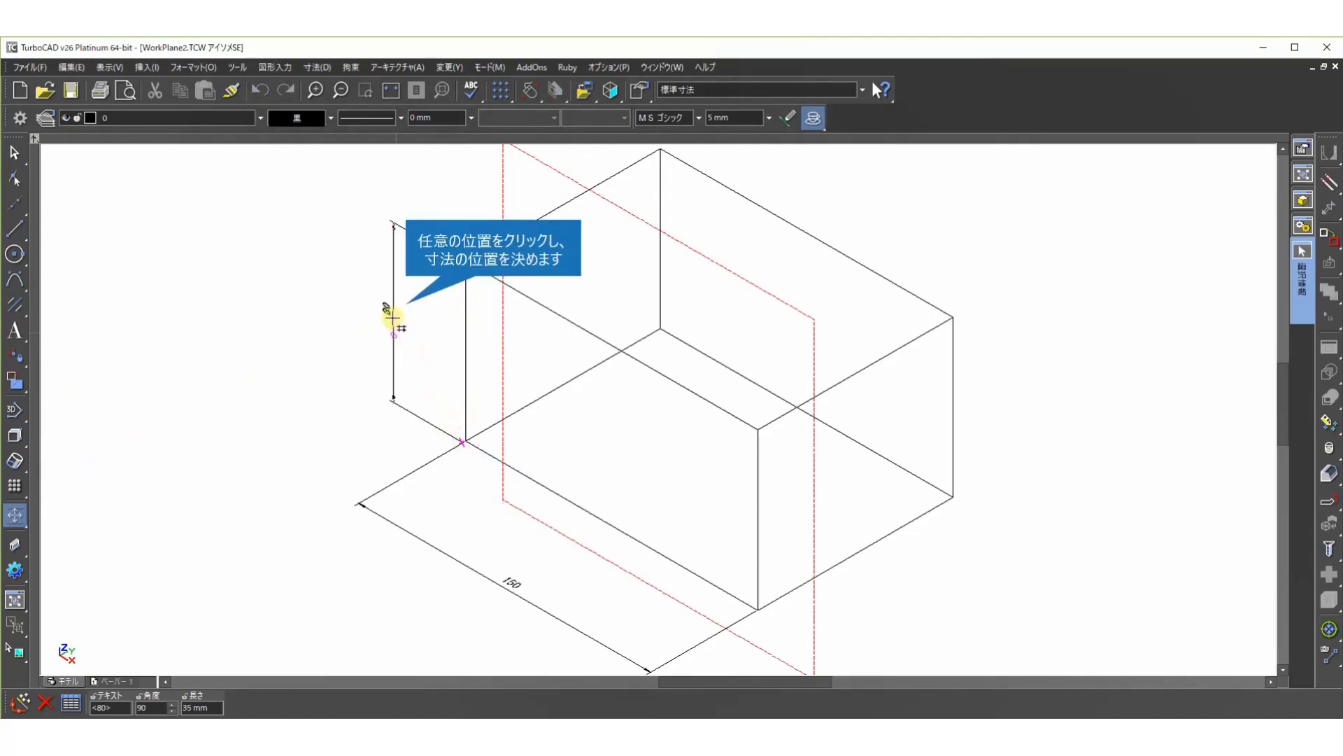
left_click(391, 316)
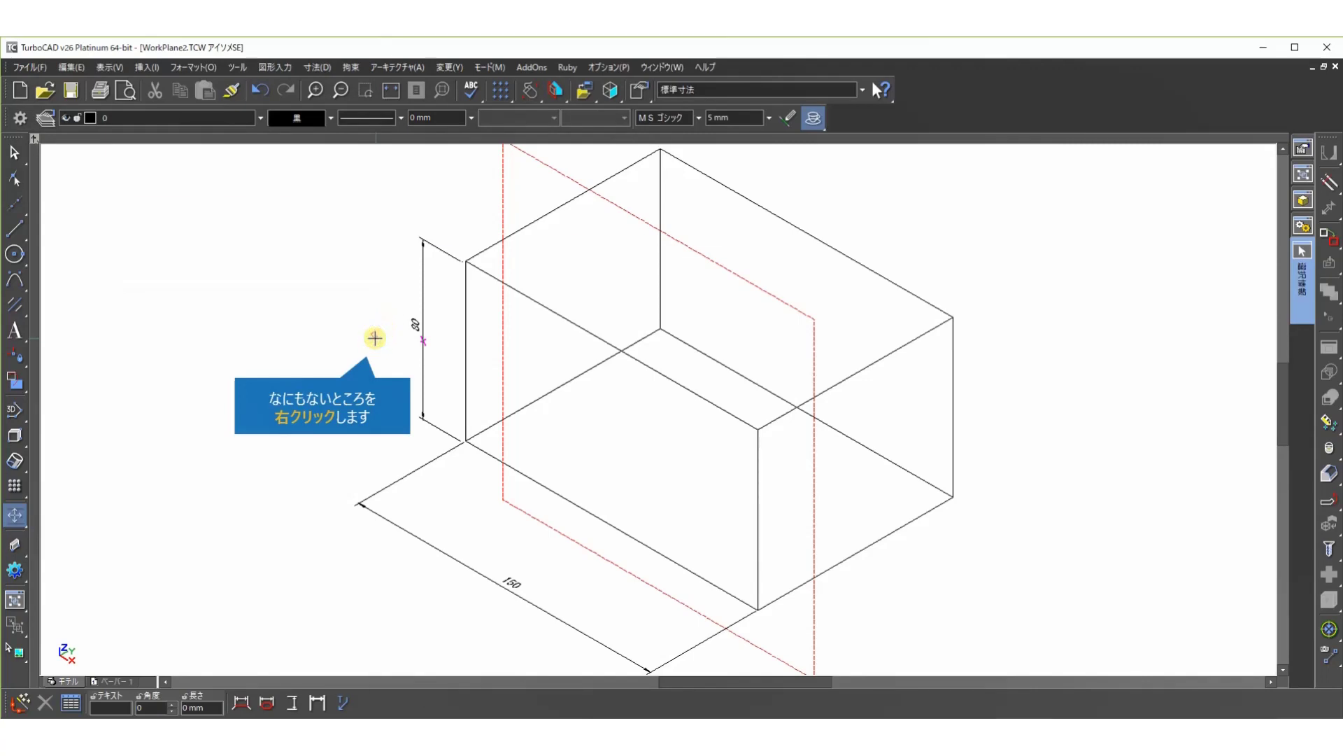
Set the workplane on the box's top face.
right_click(375, 337)
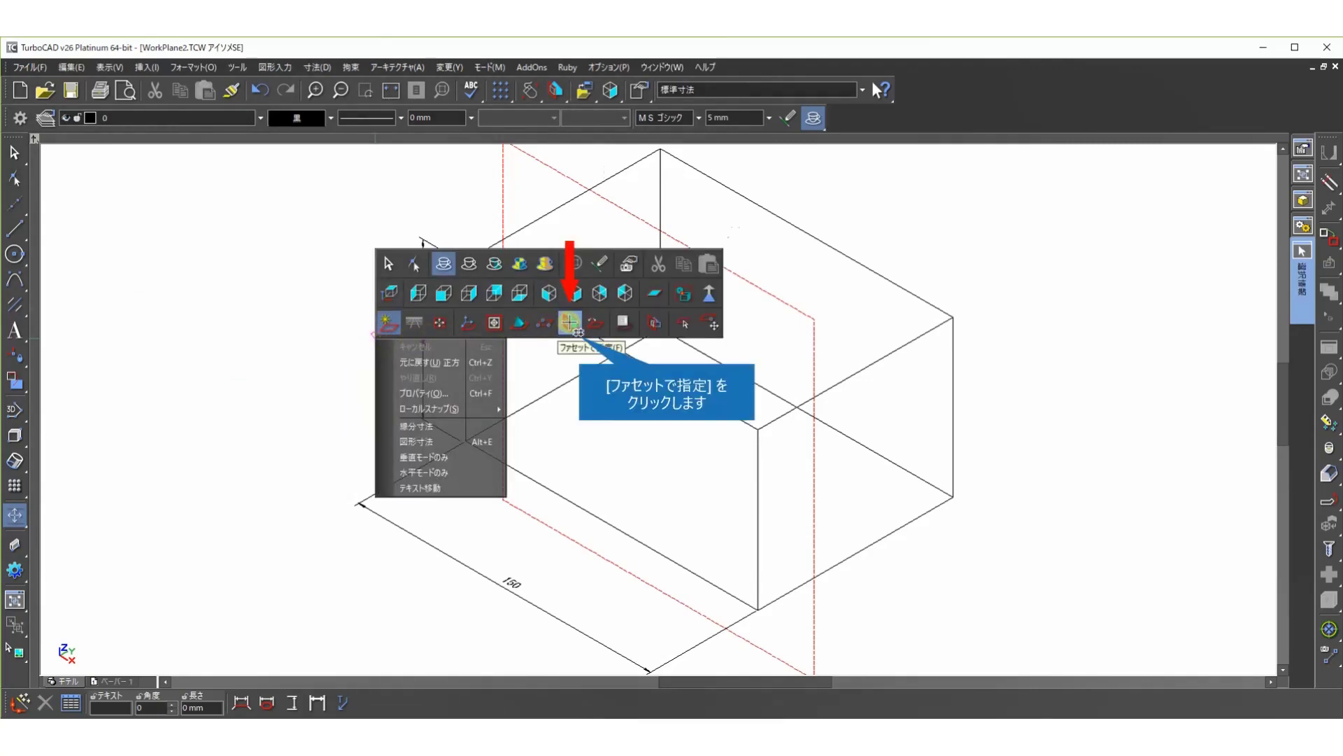
left_click(570, 323)
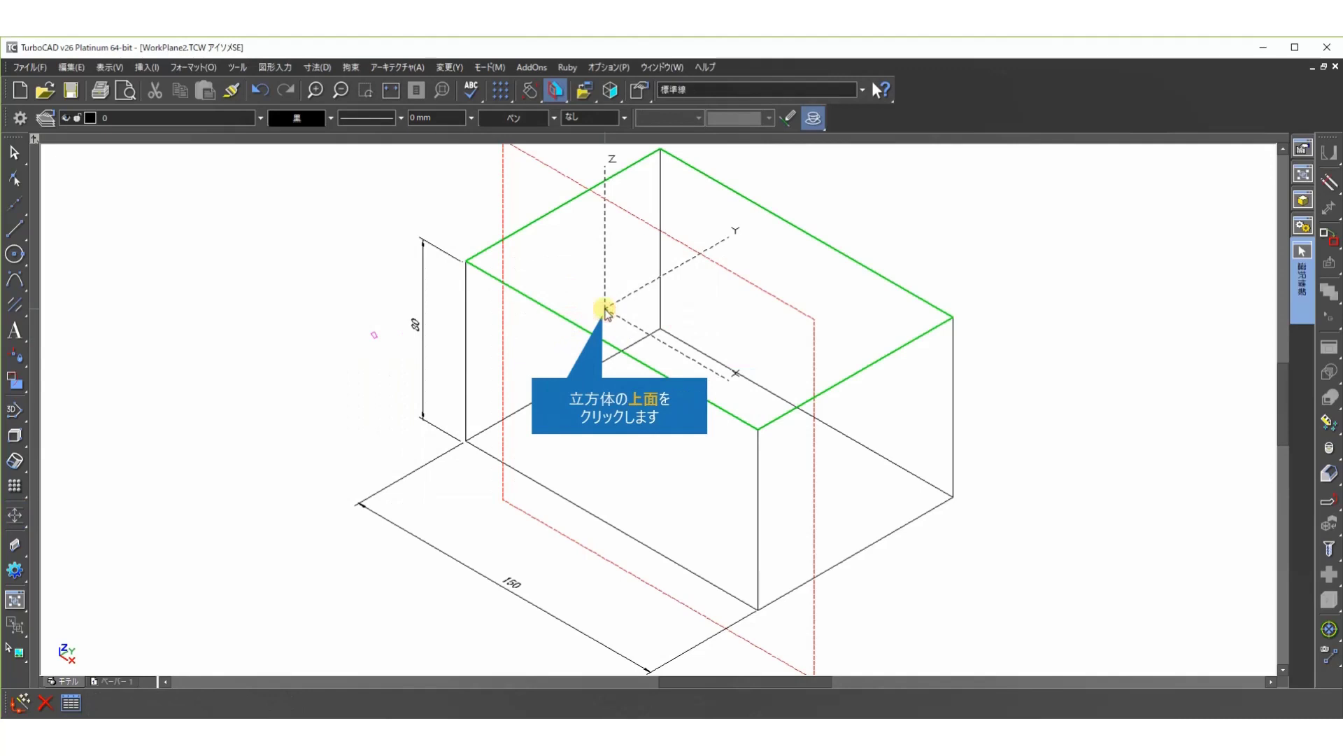
left_click(604, 310)
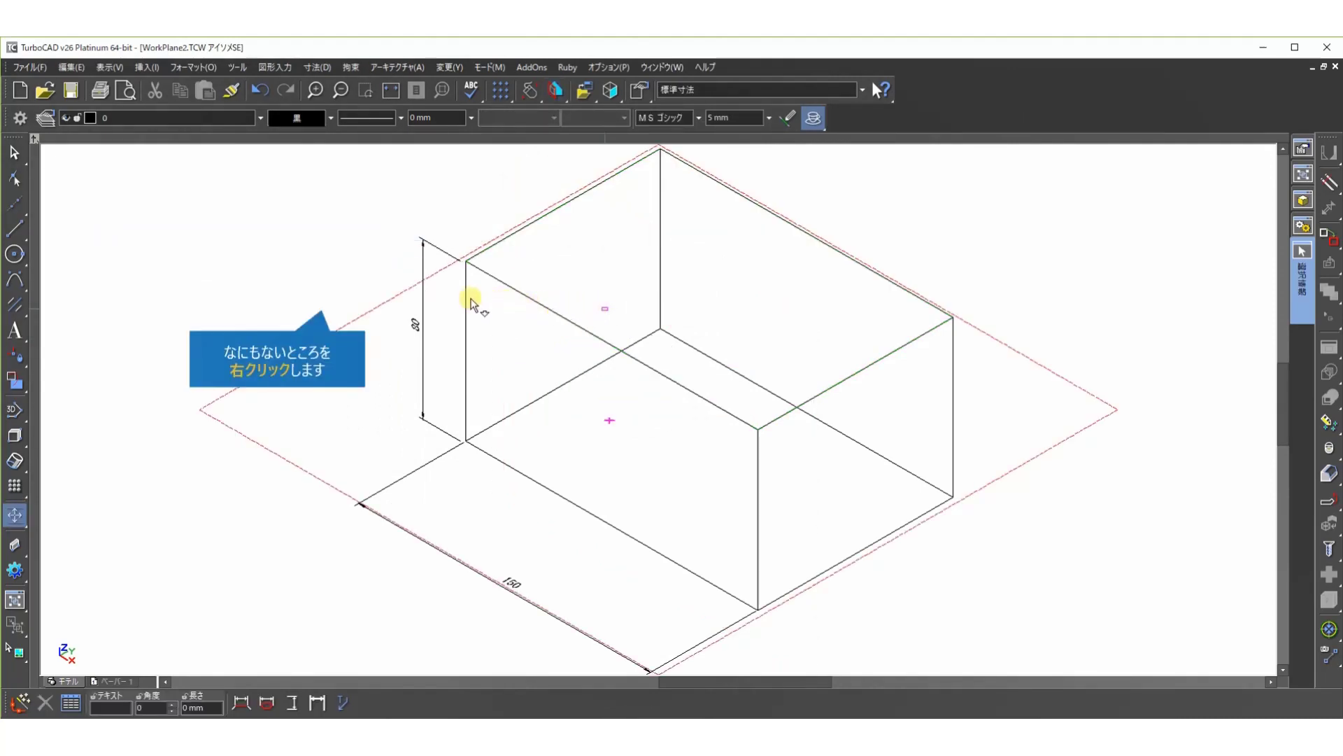
Show the box in a zoomed-out front view with its 80 dimension.
right_click(320, 286)
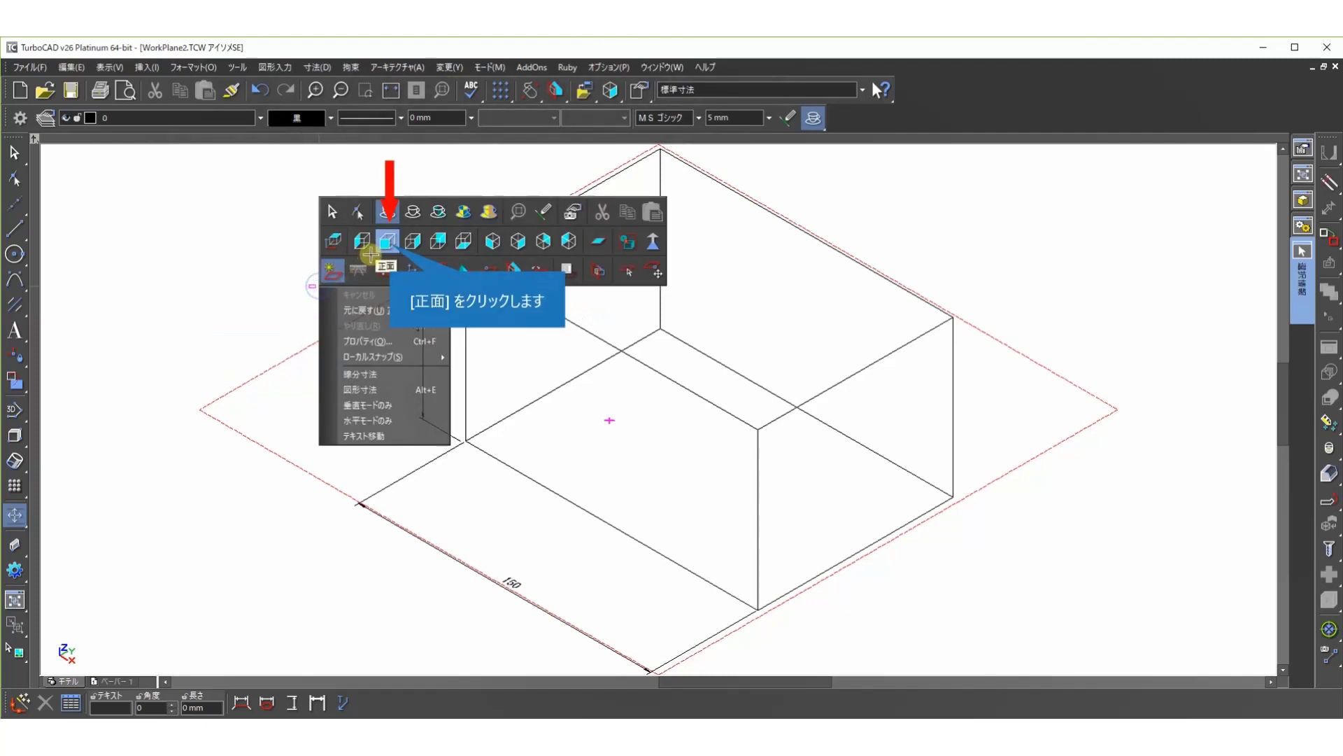
left_click(387, 242)
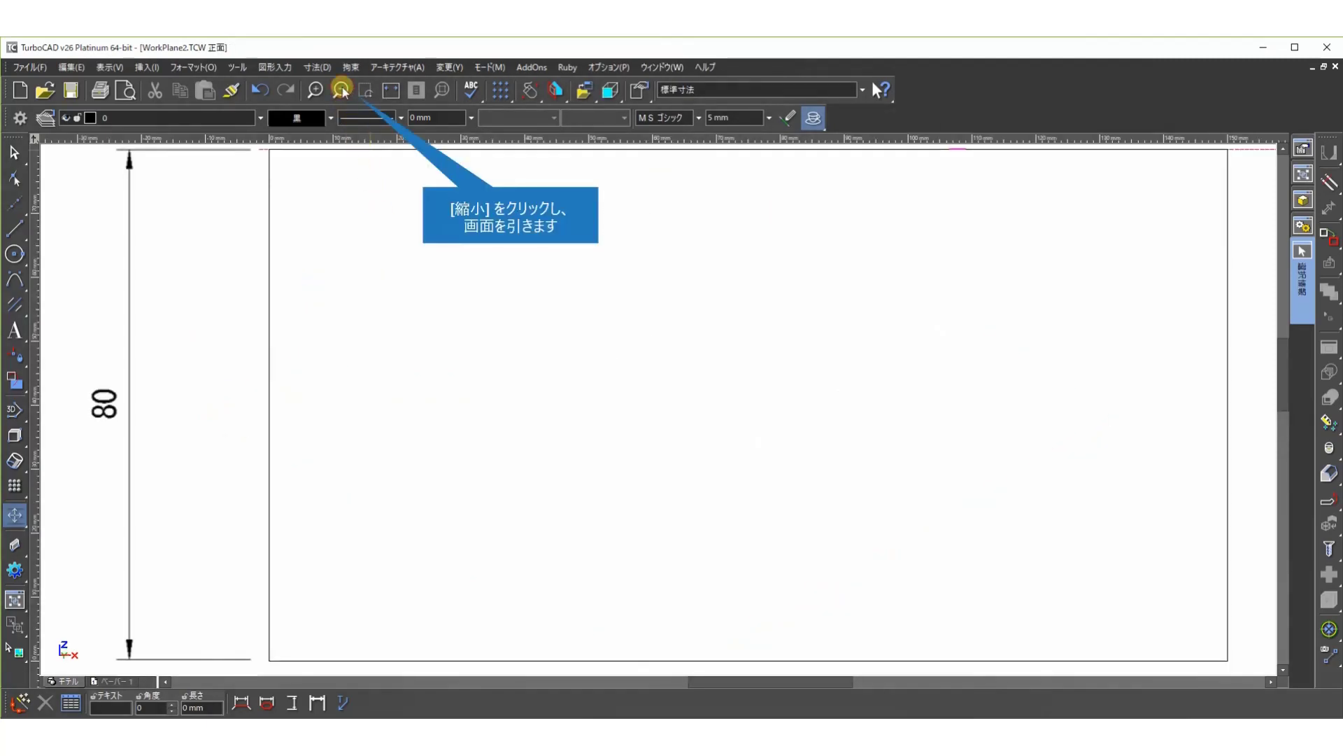
left_click(342, 91)
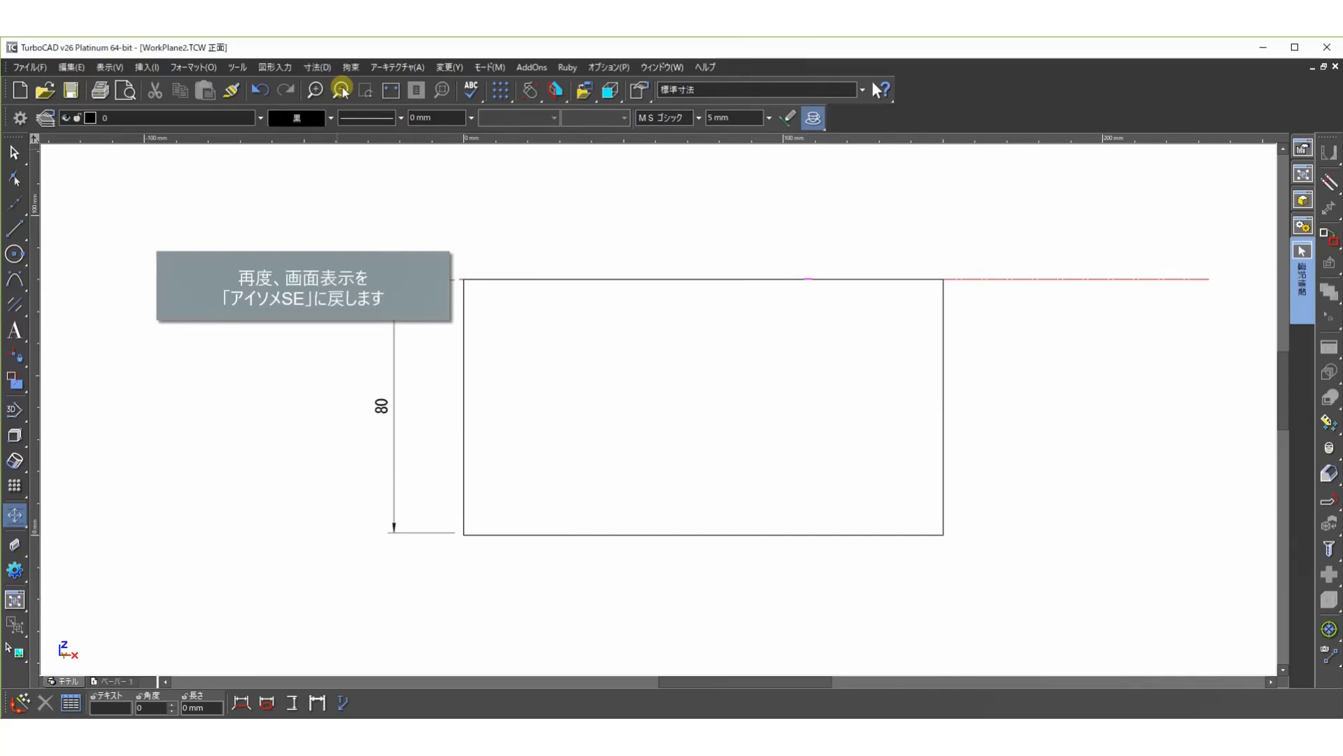
In isometric SE view, dimension the top right edge as 100, placed beside it.
right_click(651, 403)
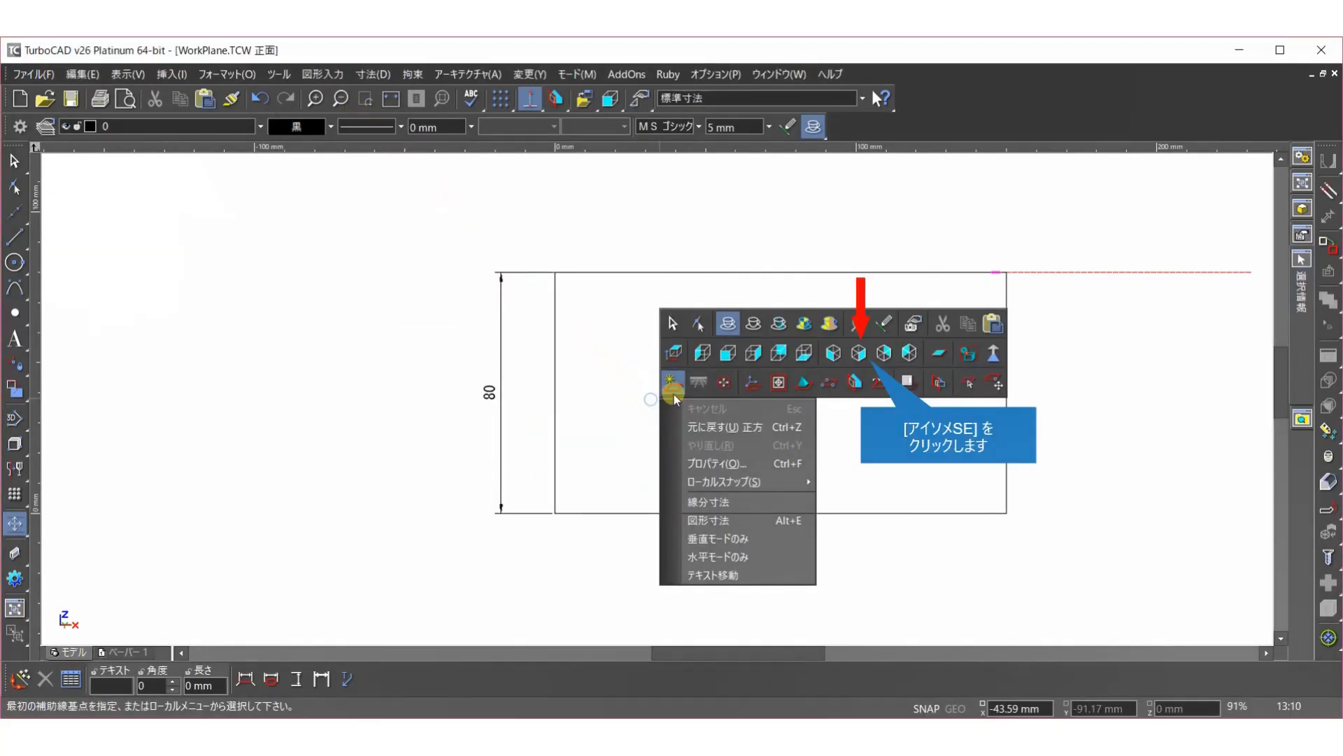
left_click(860, 352)
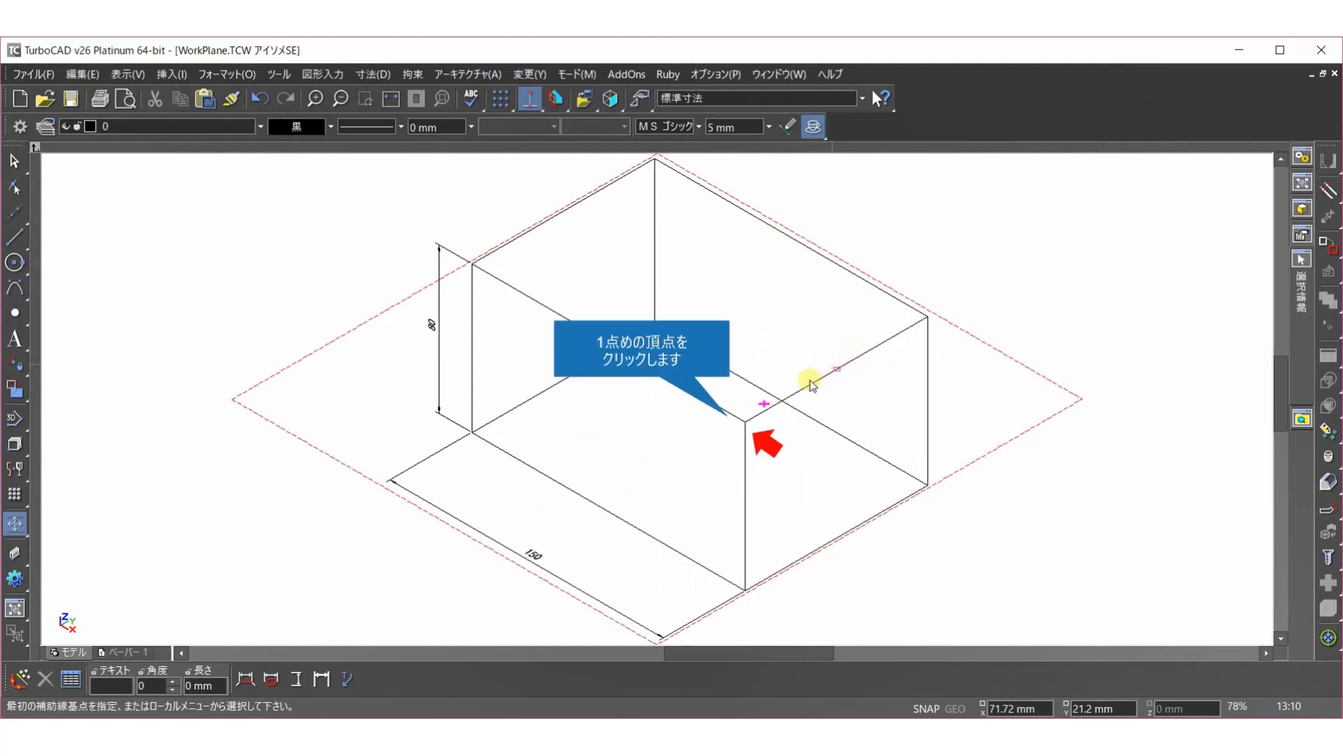
left_click(745, 420)
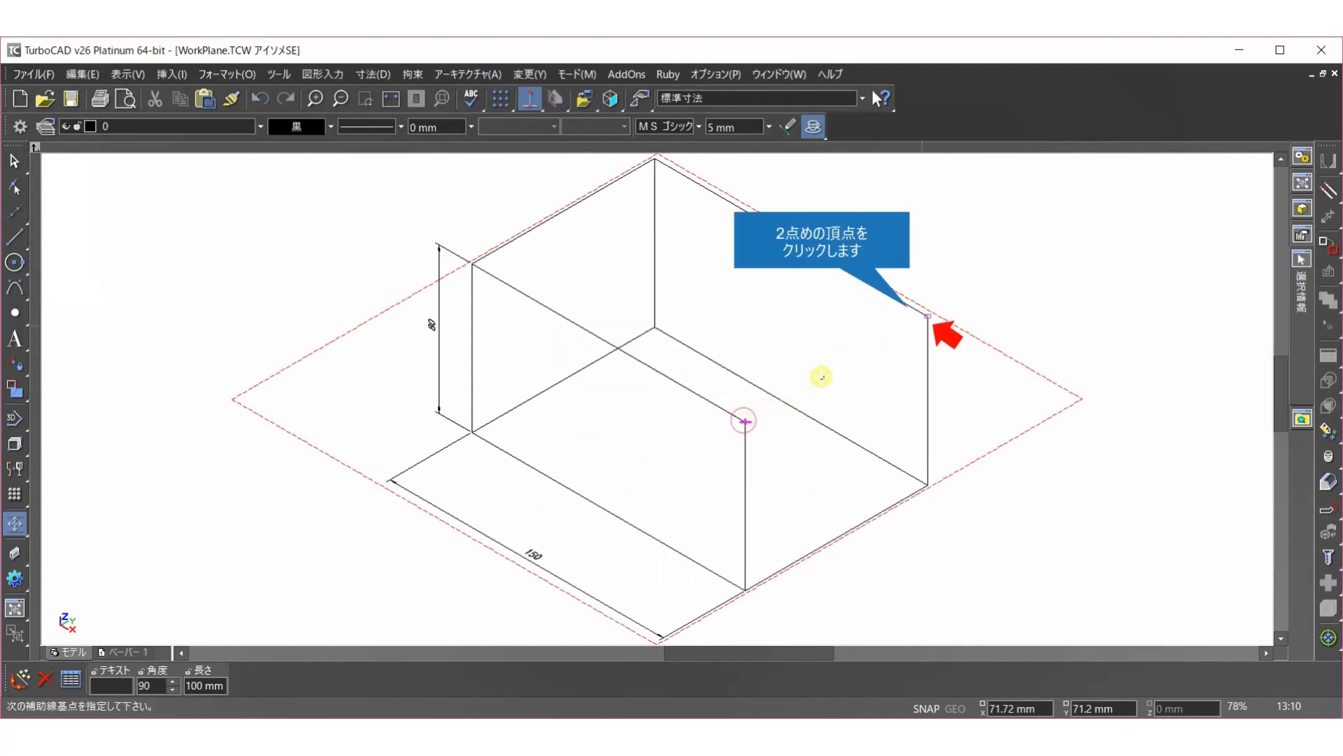
left_click(927, 316)
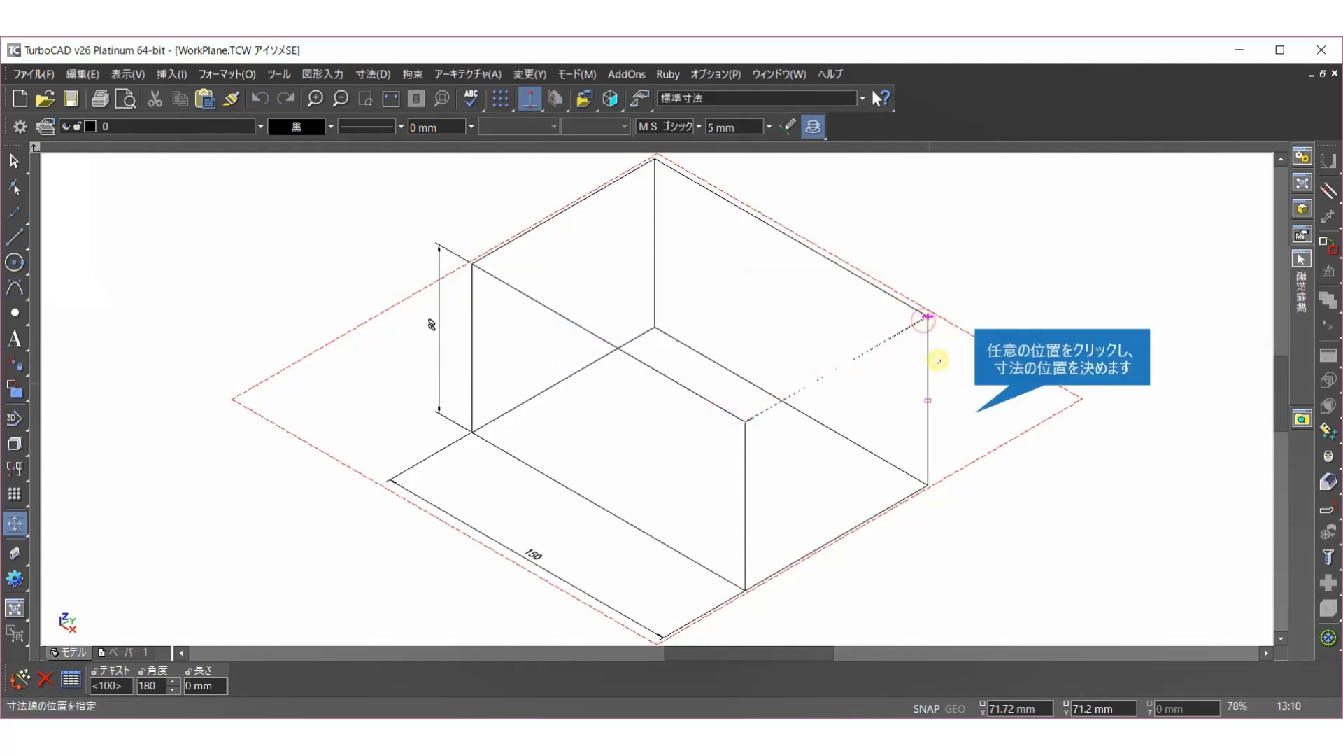
left_click(959, 420)
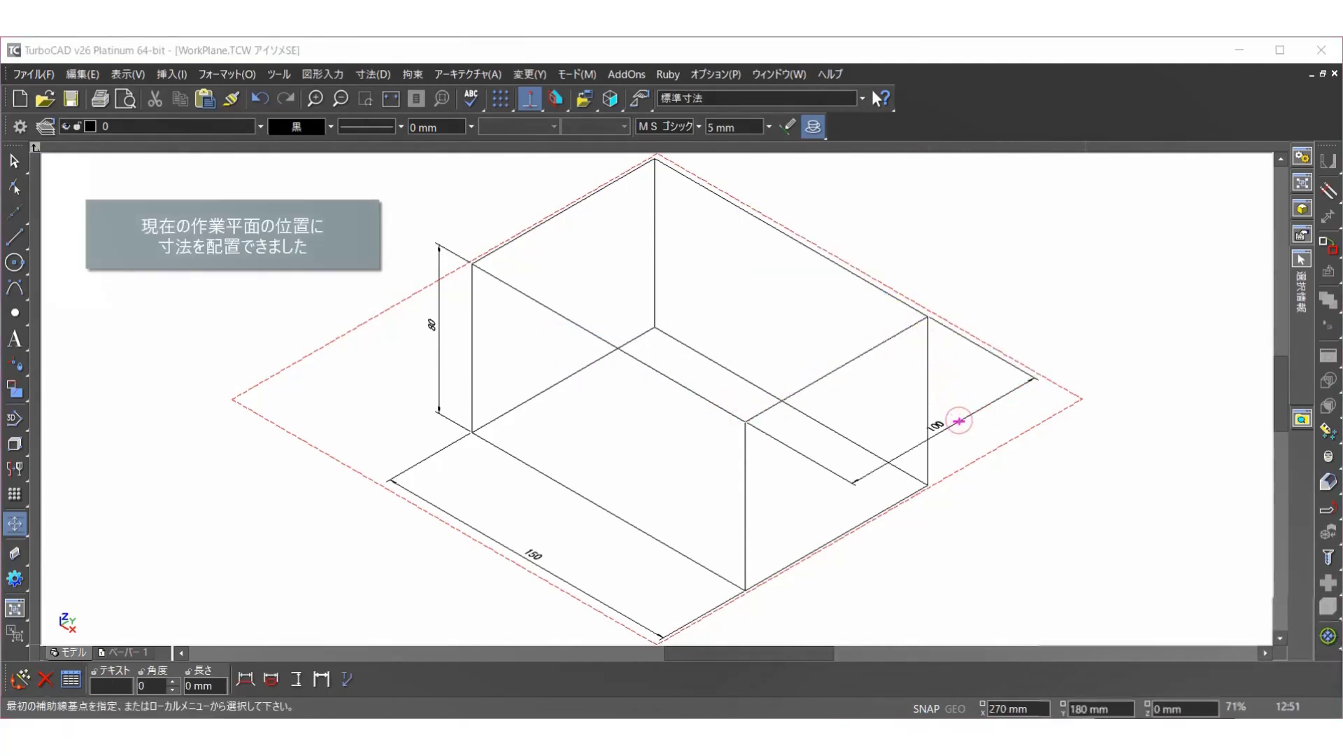